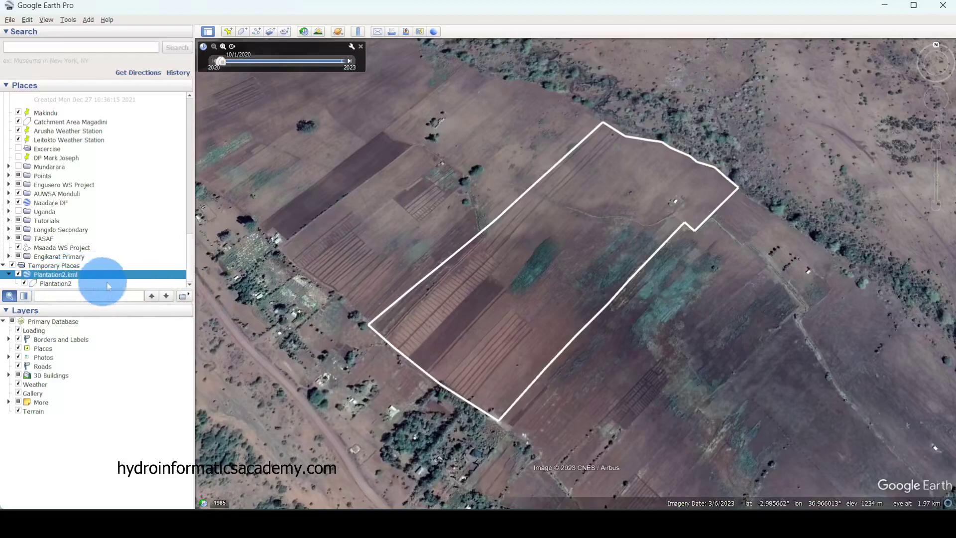
Step: Save the Plantation2.kml boundary from Temporary Places into My Places in Google Earth Pro
{"action": "right_click", "coordinate": [117, 277]}
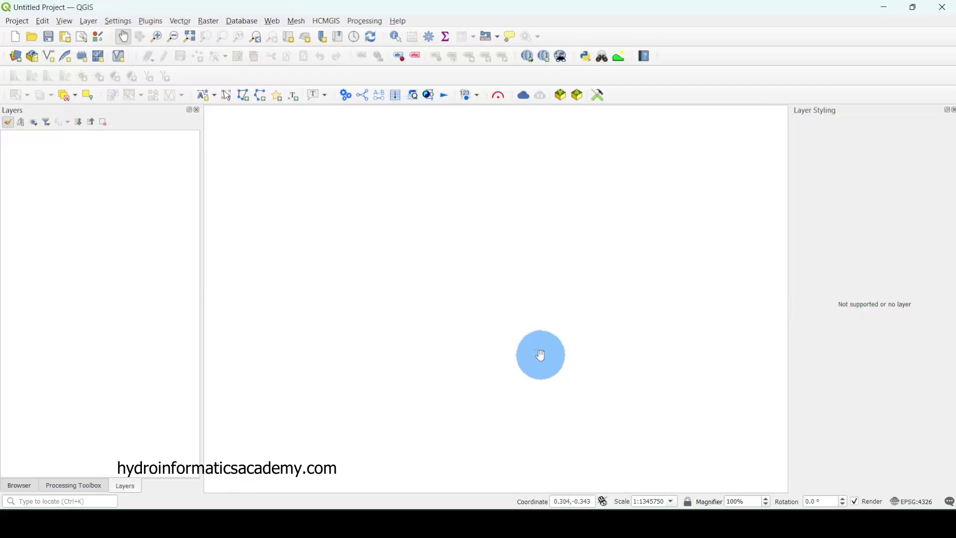
Step: Compare the outlined Plantation2 field in Google Earth Pro, then return to the farmContours QGIS project
{"action": "left_click", "coordinate": [11, 23]}
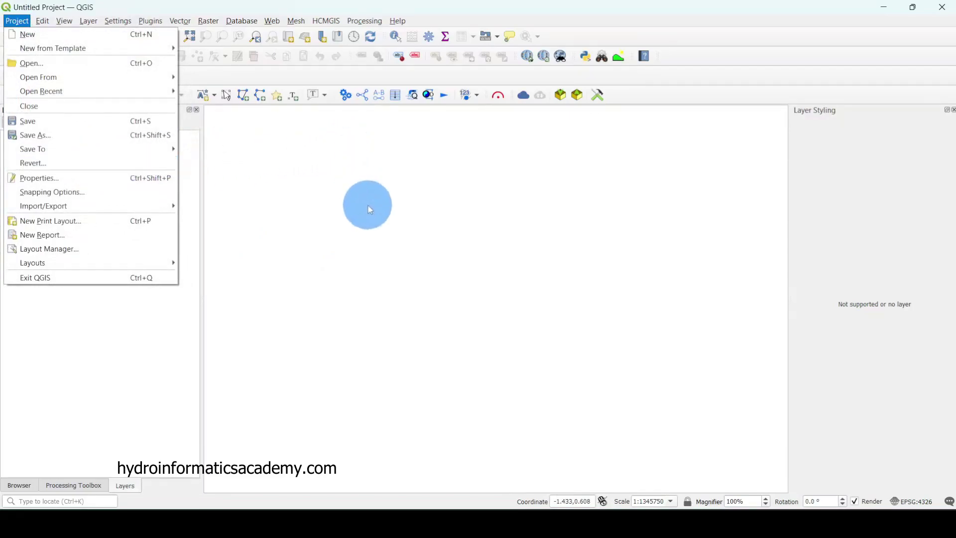
{"action": "left_click", "coordinate": [368, 206]}
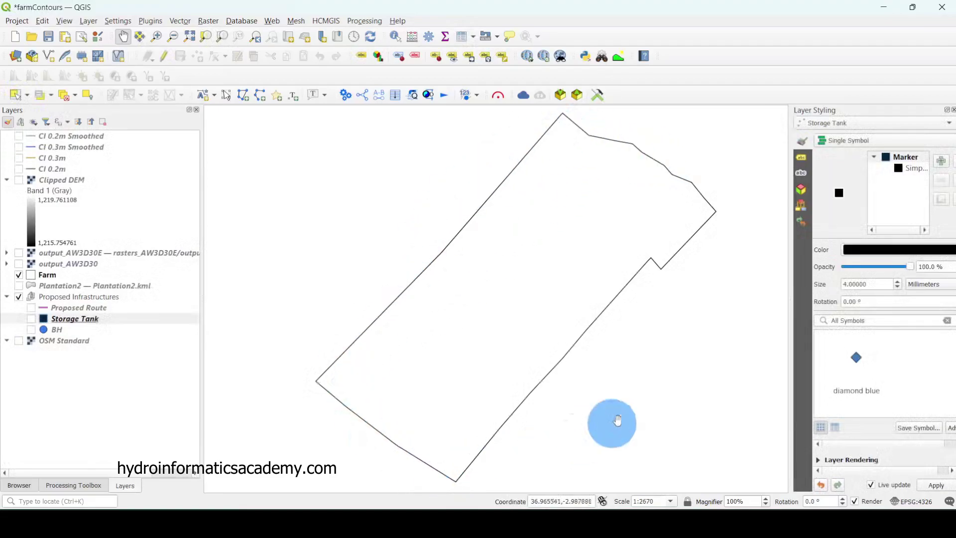
{"action": "left_click", "coordinate": [659, 502]}
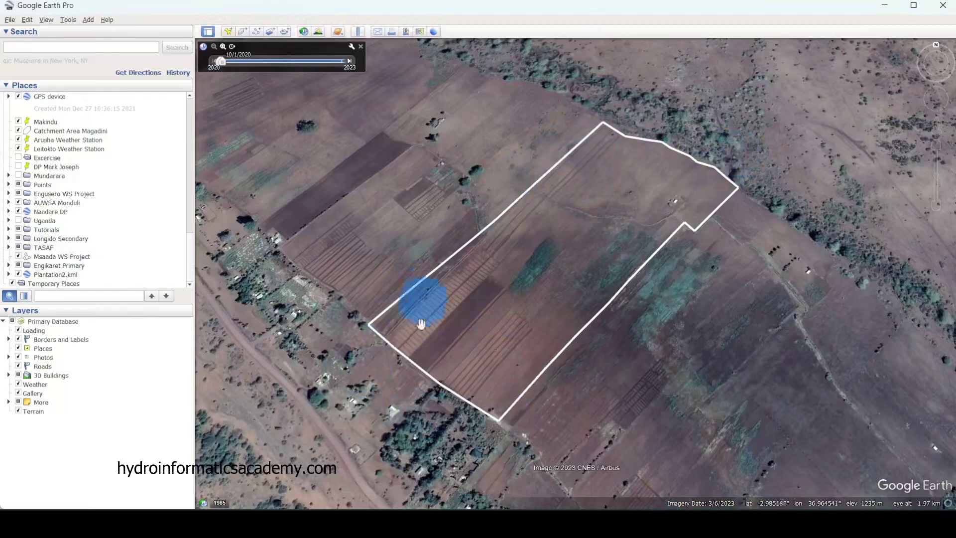
{"action": "mouse_move", "coordinate": [650, 504]}
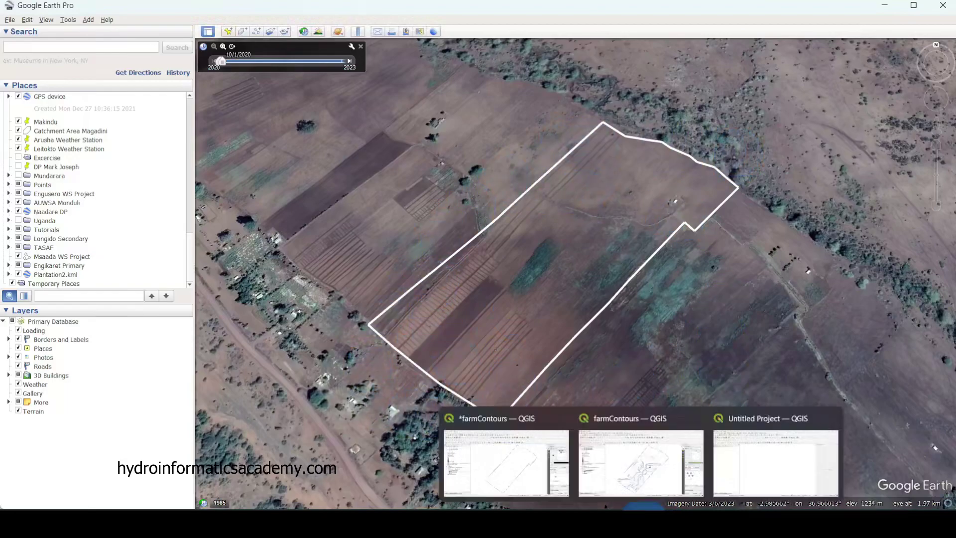
{"action": "left_click", "coordinate": [690, 468]}
Step: Turn on the OSM Standard basemap under the farm boundary, zoom out, and select the Farm layer
{"action": "left_click", "coordinate": [475, 454]}
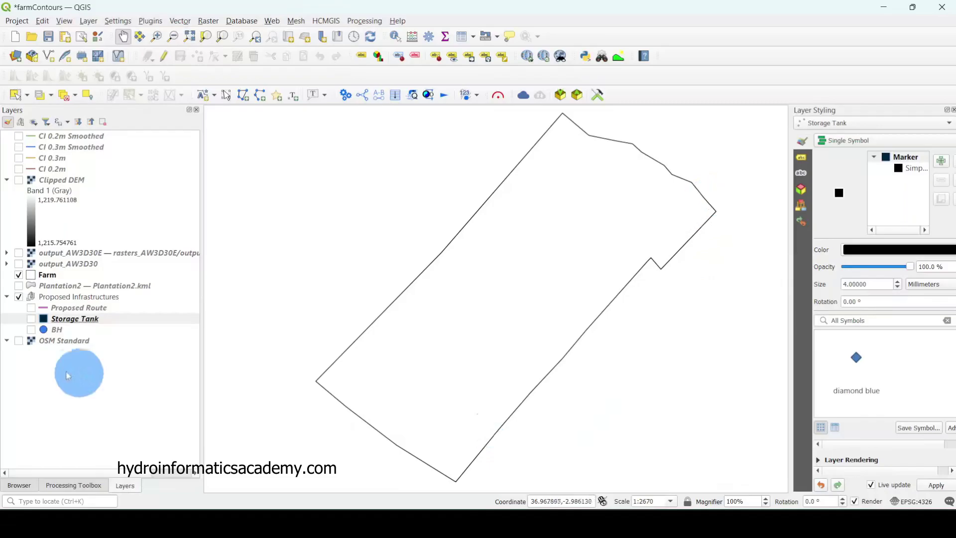
{"action": "left_click", "coordinate": [19, 341]}
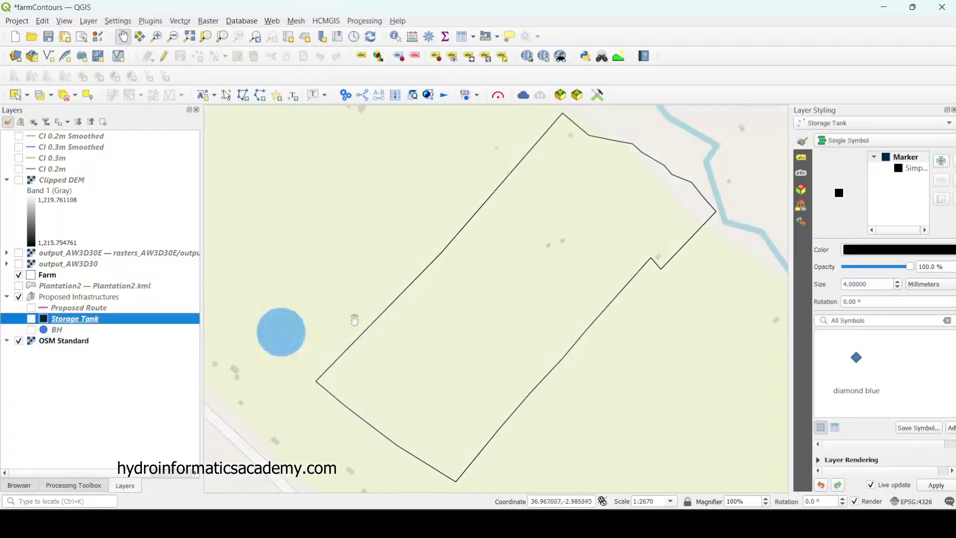
{"action": "scroll", "coordinate": [478, 289], "scroll_direction": "down", "scroll_amount": 1}
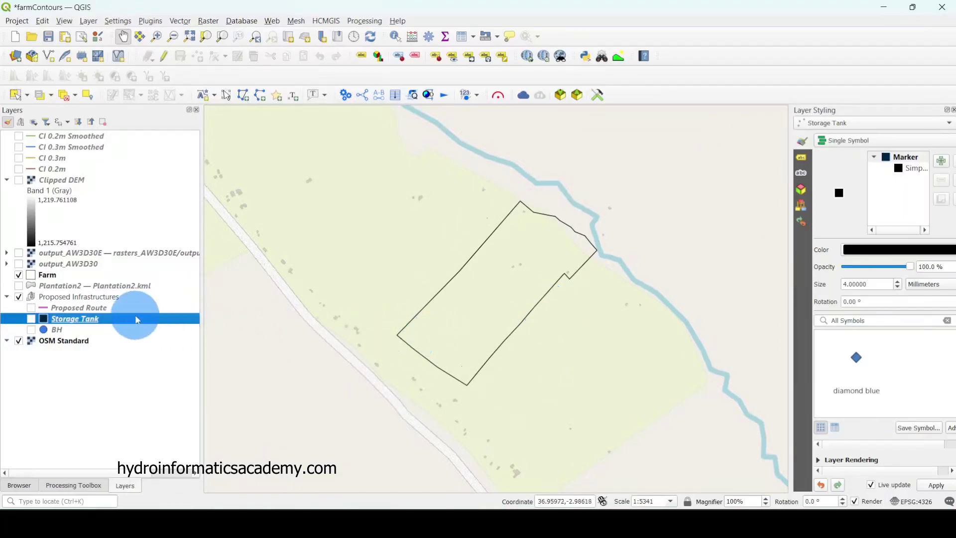
{"action": "left_click", "coordinate": [57, 277]}
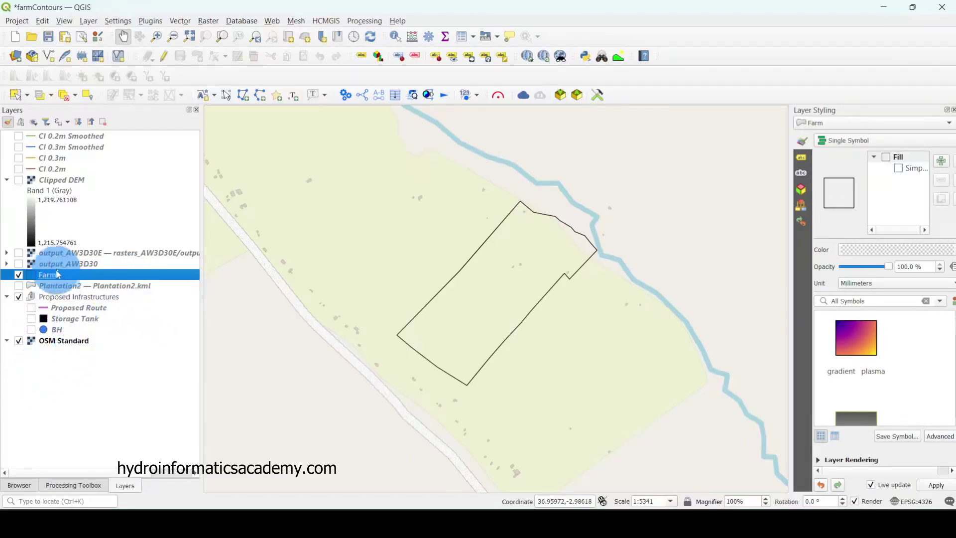
Step: Show the output_AW3D30E elevation raster and zoom out to see the farm within its full extent
{"action": "left_click", "coordinate": [19, 253]}
{"action": "scroll", "coordinate": [487, 258], "scroll_direction": "down", "scroll_amount": 3}
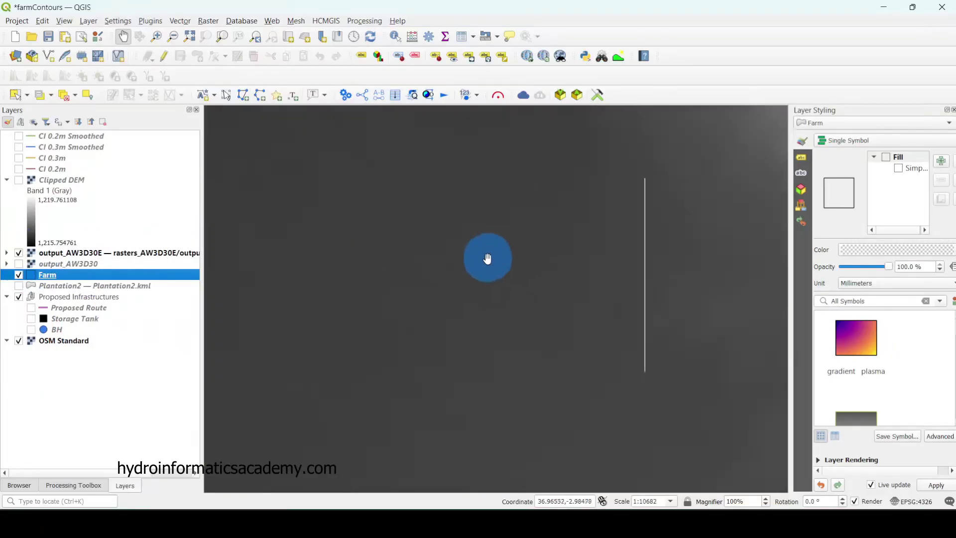
{"action": "scroll", "coordinate": [531, 295], "scroll_direction": "down", "scroll_amount": 2}
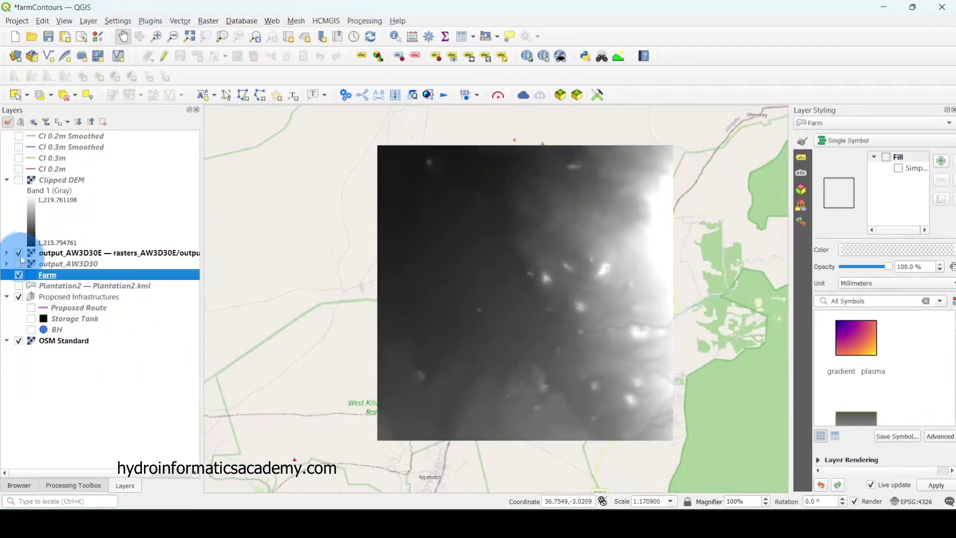
{"action": "left_click", "coordinate": [20, 253]}
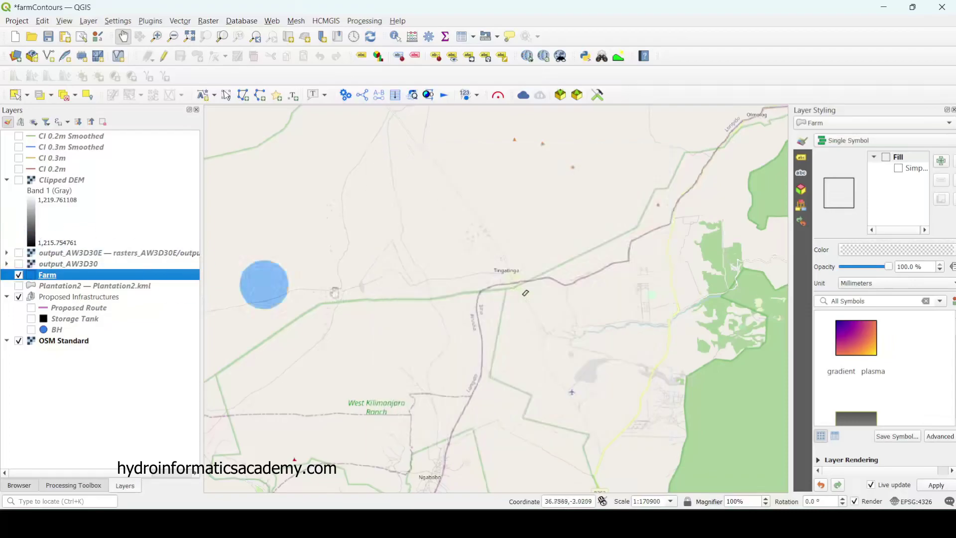
{"action": "scroll", "coordinate": [531, 286], "scroll_direction": "up", "scroll_amount": 3}
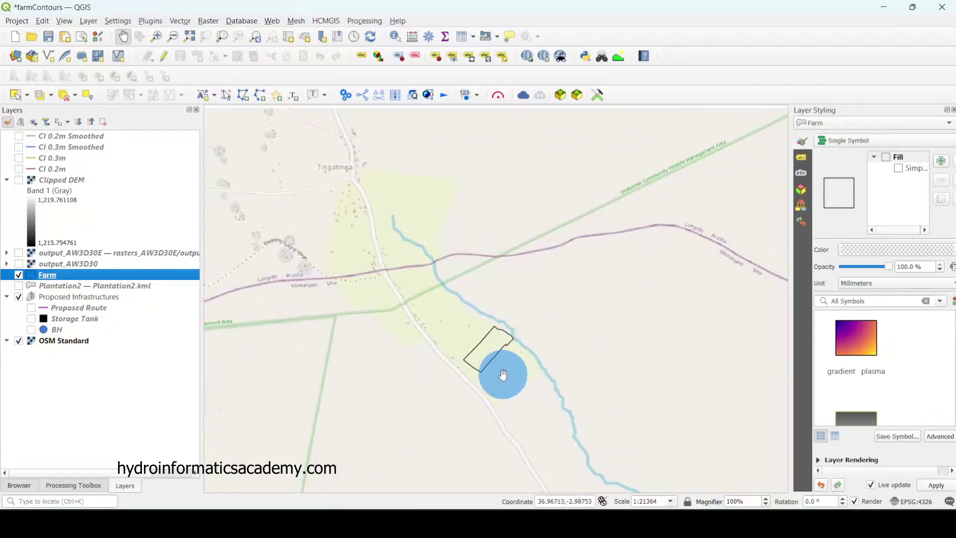
{"action": "scroll", "coordinate": [497, 372], "scroll_direction": "up", "scroll_amount": 1}
{"action": "left_click", "coordinate": [19, 254]}
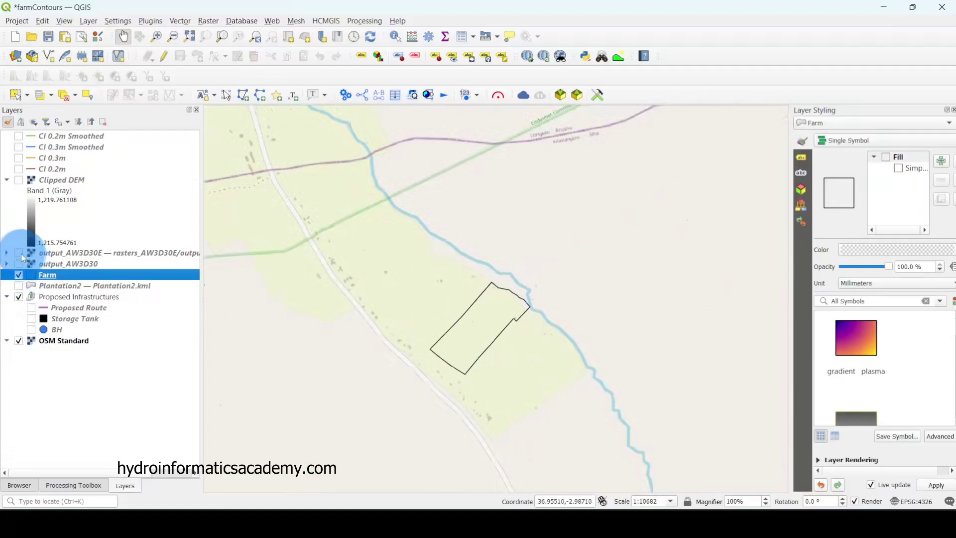
{"action": "scroll", "coordinate": [528, 304], "scroll_direction": "down", "scroll_amount": 2}
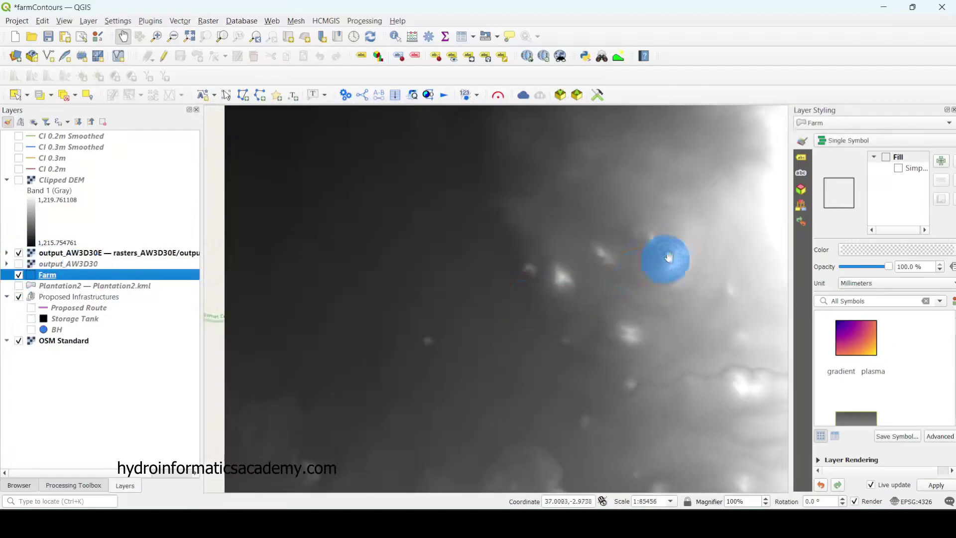
{"action": "scroll", "coordinate": [444, 335], "scroll_direction": "down", "scroll_amount": 3}
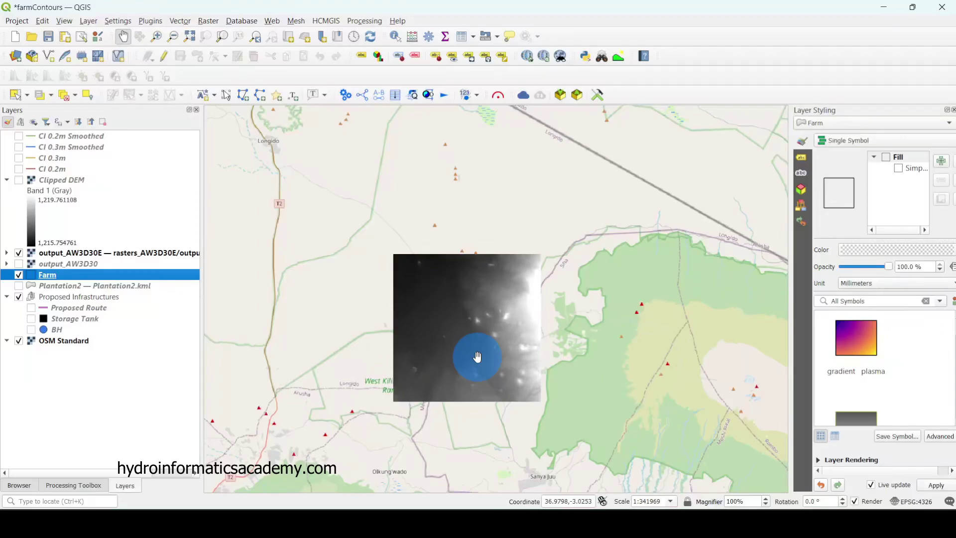
{"action": "left_click", "coordinate": [211, 21]}
{"action": "mouse_move", "coordinate": [237, 118]}
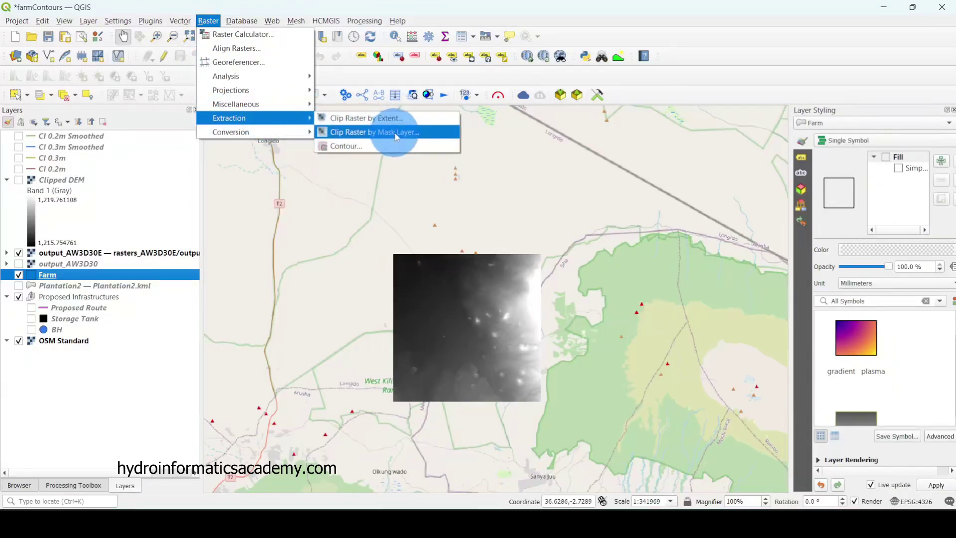
{"action": "left_click", "coordinate": [413, 138]}
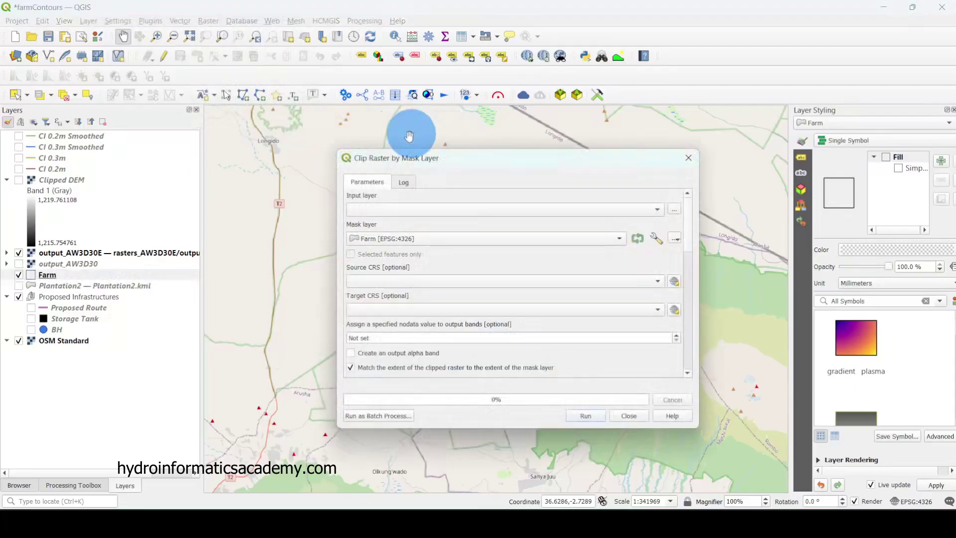
{"action": "left_click", "coordinate": [407, 209]}
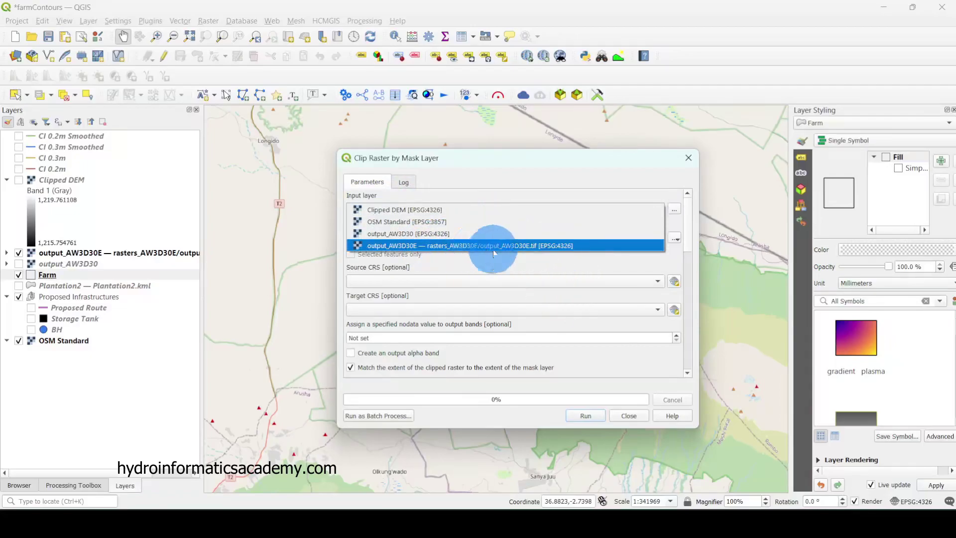
{"action": "left_click", "coordinate": [450, 246]}
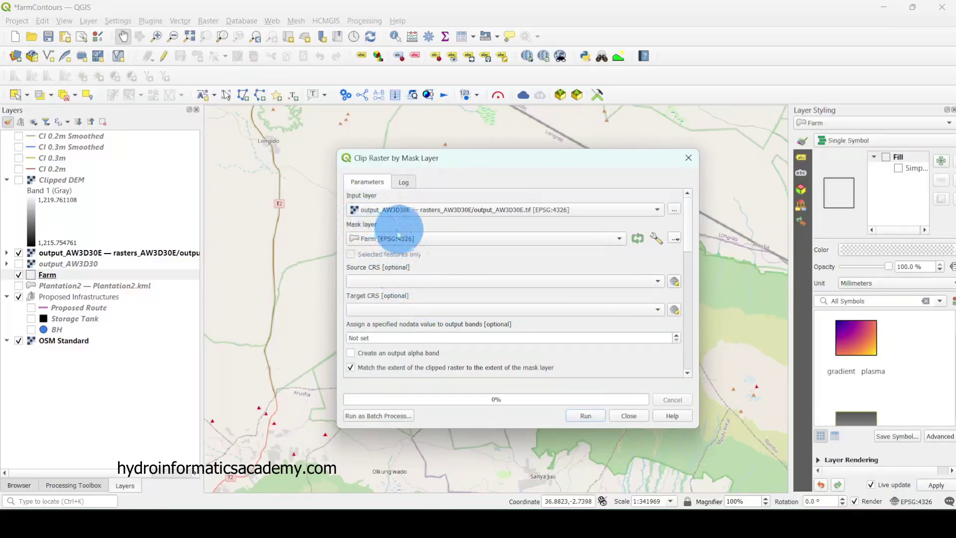
{"action": "left_click", "coordinate": [422, 240]}
{"action": "left_click", "coordinate": [422, 239]}
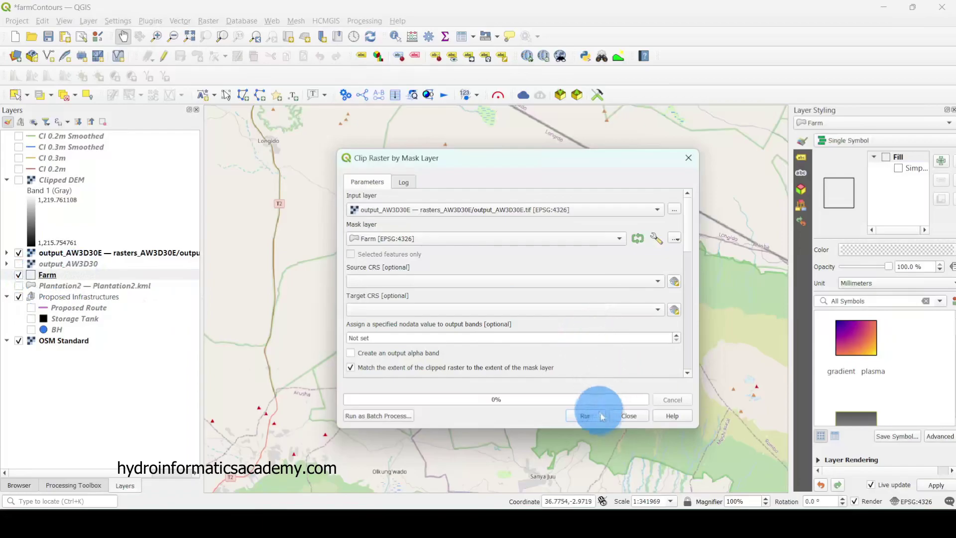
{"action": "left_click", "coordinate": [638, 418]}
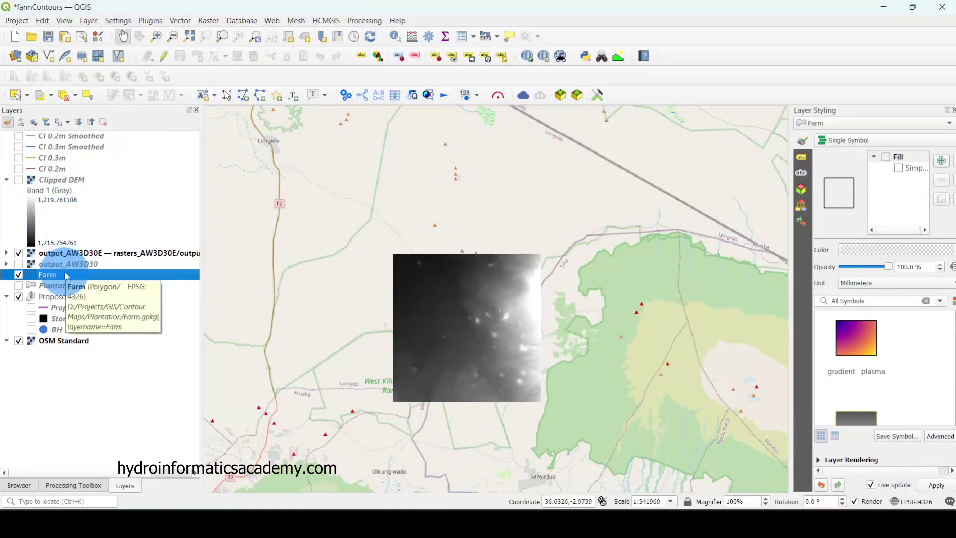
Step: Inspect the output_AW3D30E layer properties, then hide the full output_AW3D30E raster
{"action": "left_click", "coordinate": [75, 254]}
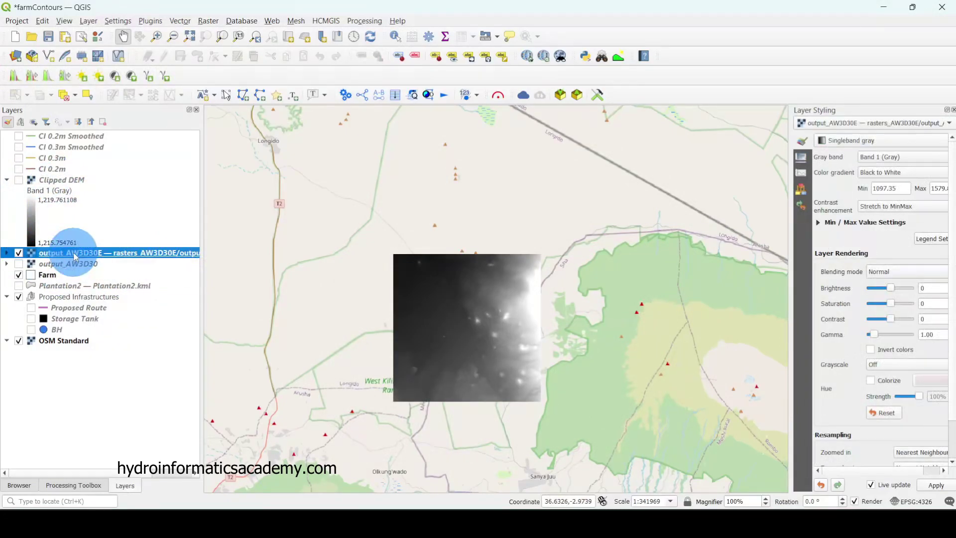
{"action": "left_click", "coordinate": [18, 253]}
{"action": "double_click", "coordinate": [20, 256]}
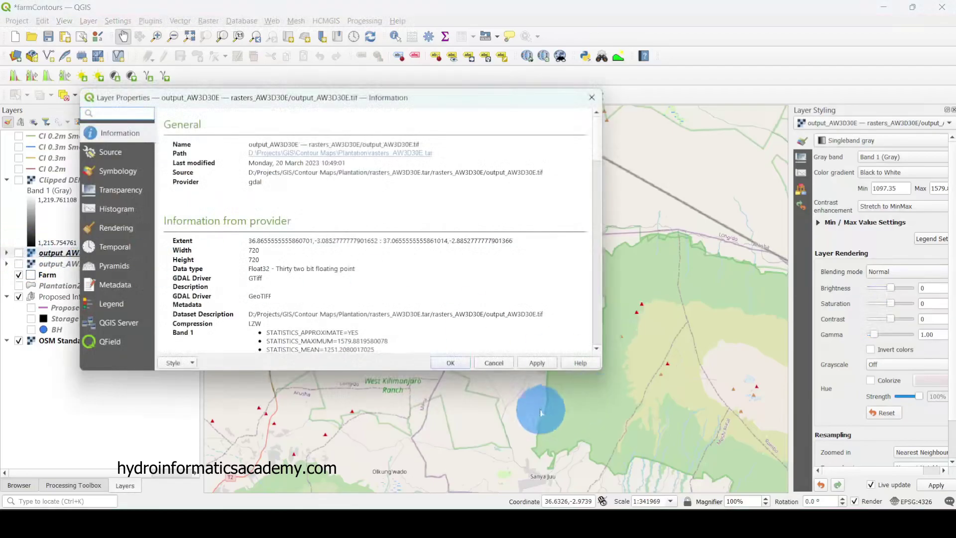
{"action": "left_click", "coordinate": [498, 364]}
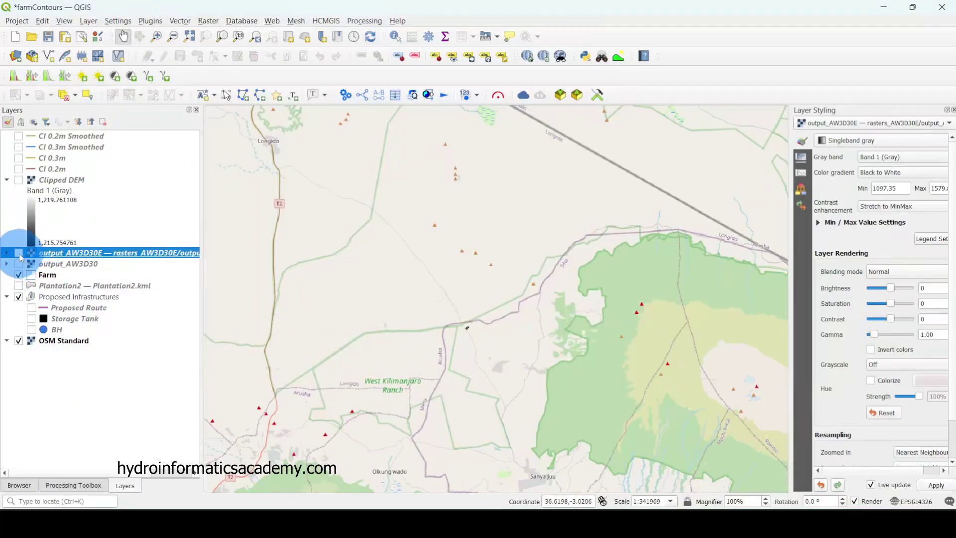
{"action": "left_click", "coordinate": [19, 253]}
{"action": "left_click", "coordinate": [18, 253]}
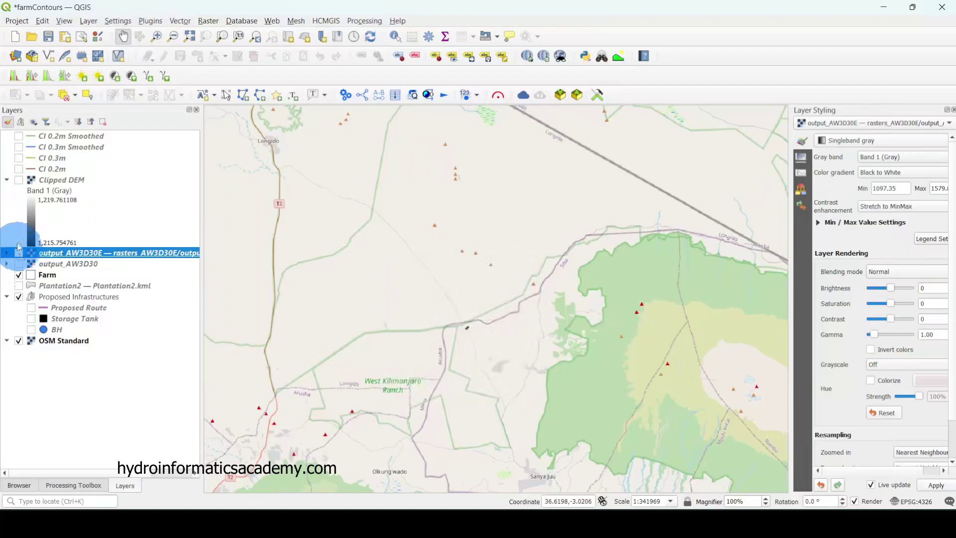
Step: Turn on the Clipped DEM layer and zoom and pan to centre it on the farm
{"action": "left_click", "coordinate": [18, 180]}
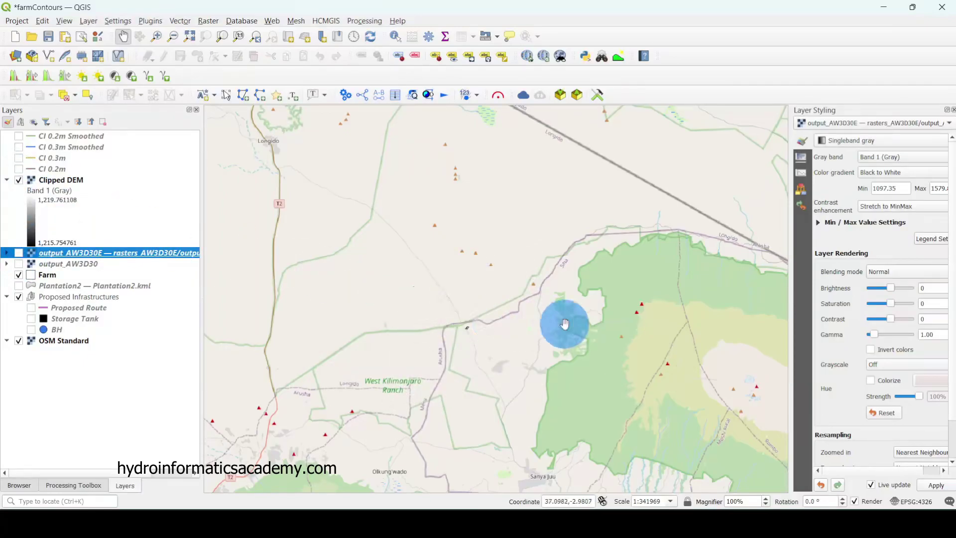
{"action": "scroll", "coordinate": [468, 326], "scroll_direction": "up", "scroll_amount": 2}
{"action": "scroll", "coordinate": [467, 324], "scroll_direction": "up", "scroll_amount": 3}
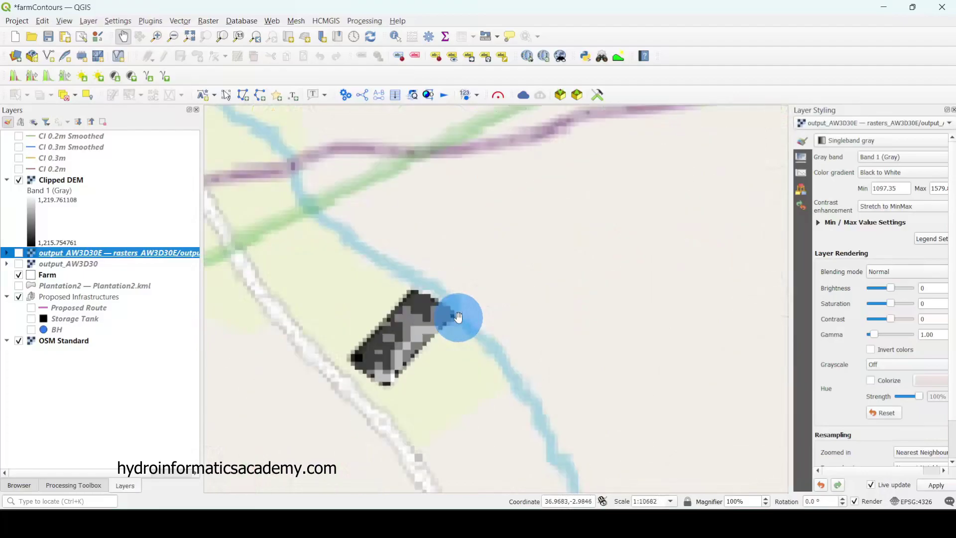
{"action": "left_click_drag", "start_coordinate": [527, 324], "coordinate": [598, 305]}
{"action": "scroll", "coordinate": [462, 342], "scroll_direction": "up", "scroll_amount": 1}
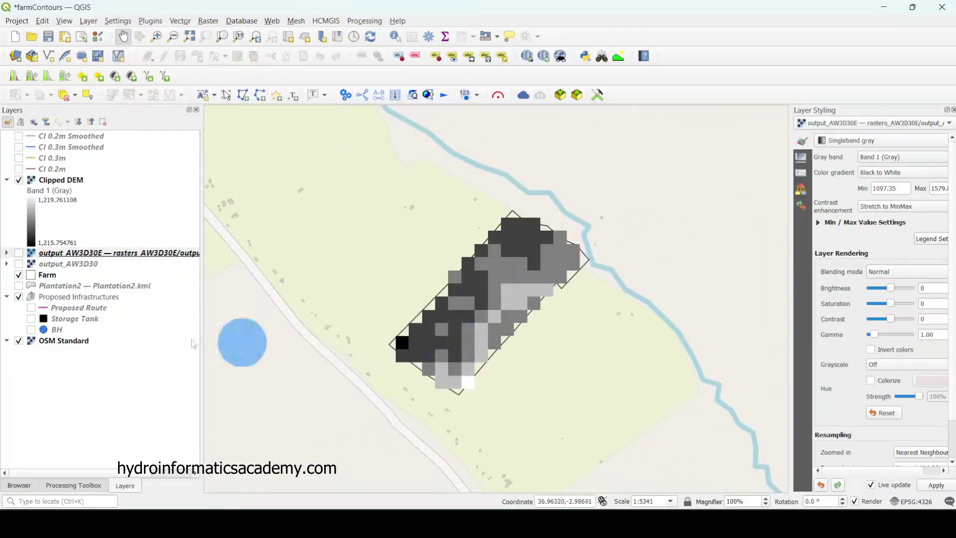
Step: Compare against output_AW3D30E, then keep Clipped DEM visible and selected in Layer Styling
{"action": "left_click", "coordinate": [23, 184]}
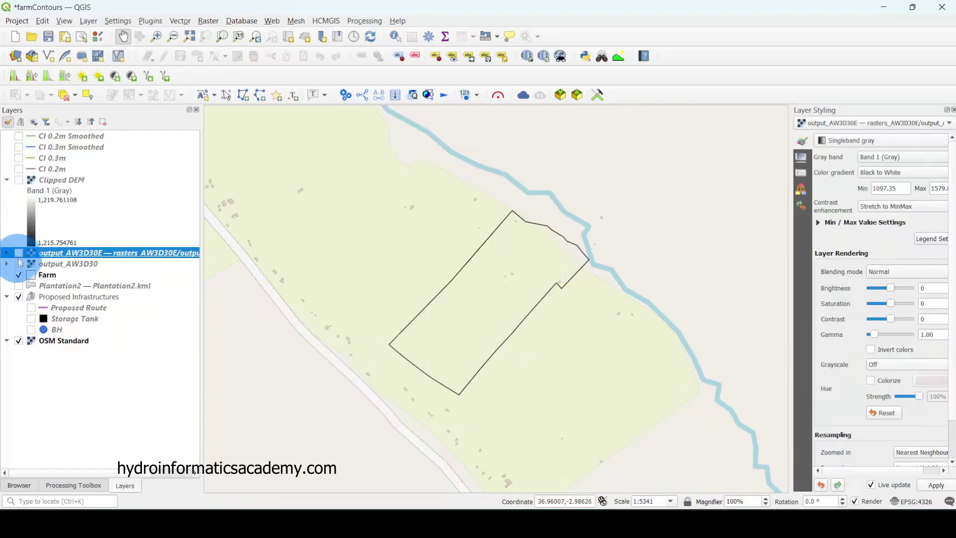
{"action": "left_click", "coordinate": [23, 253]}
{"action": "left_click", "coordinate": [23, 253]}
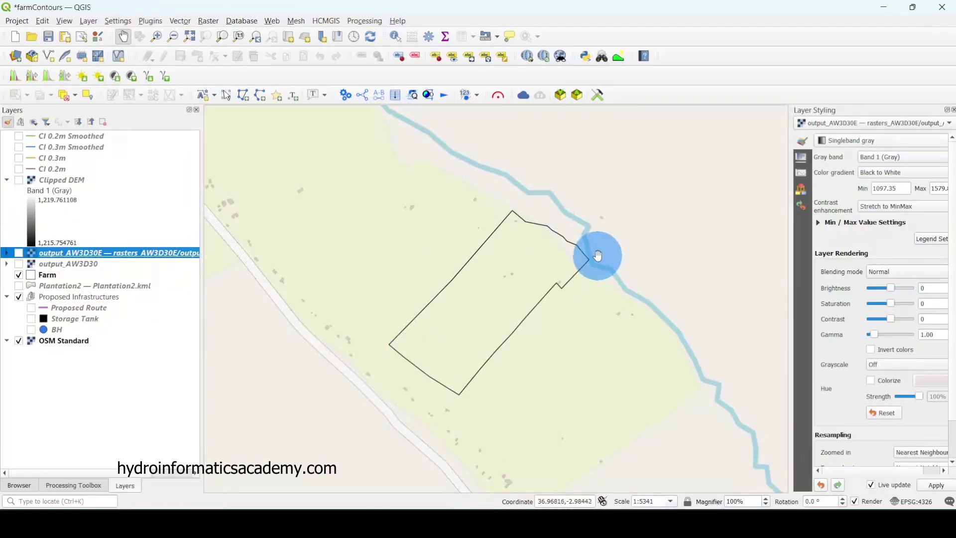
{"action": "left_click", "coordinate": [19, 180]}
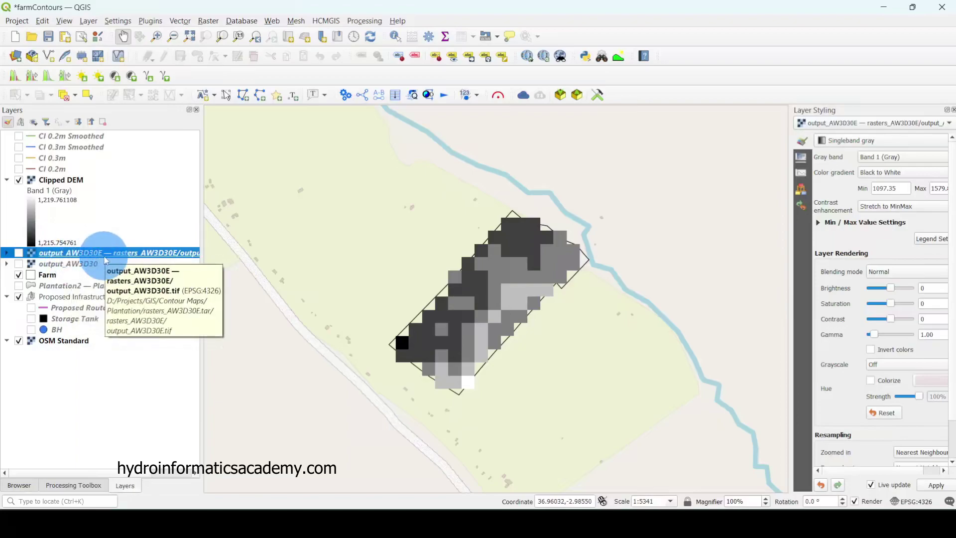
{"action": "left_click", "coordinate": [72, 182]}
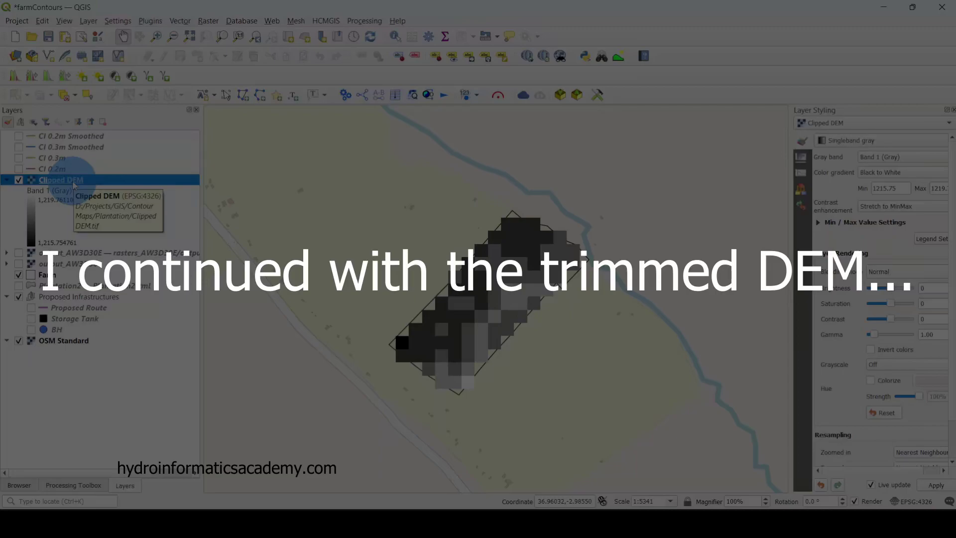
{"action": "left_click", "coordinate": [18, 180]}
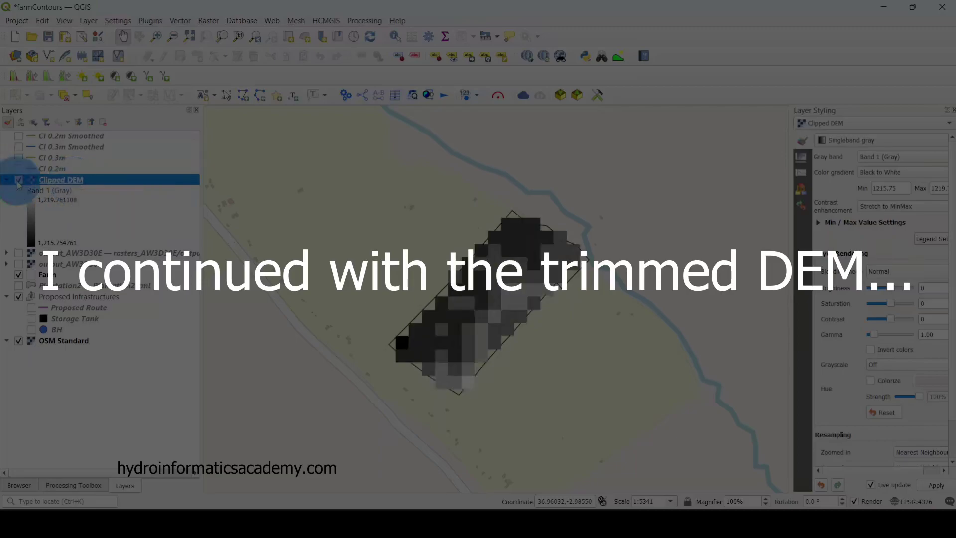
{"action": "left_click", "coordinate": [18, 180]}
{"action": "left_click", "coordinate": [18, 181]}
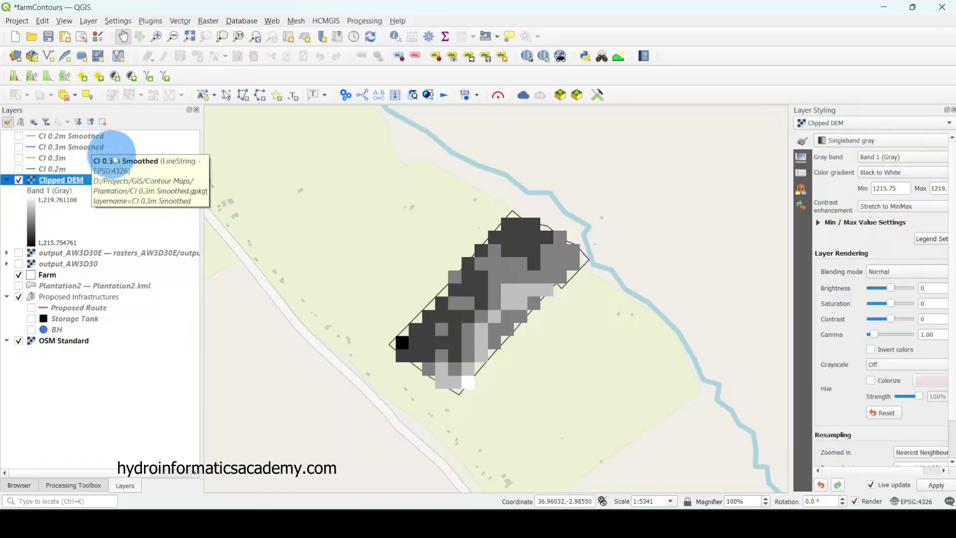
{"action": "left_click", "coordinate": [208, 21]}
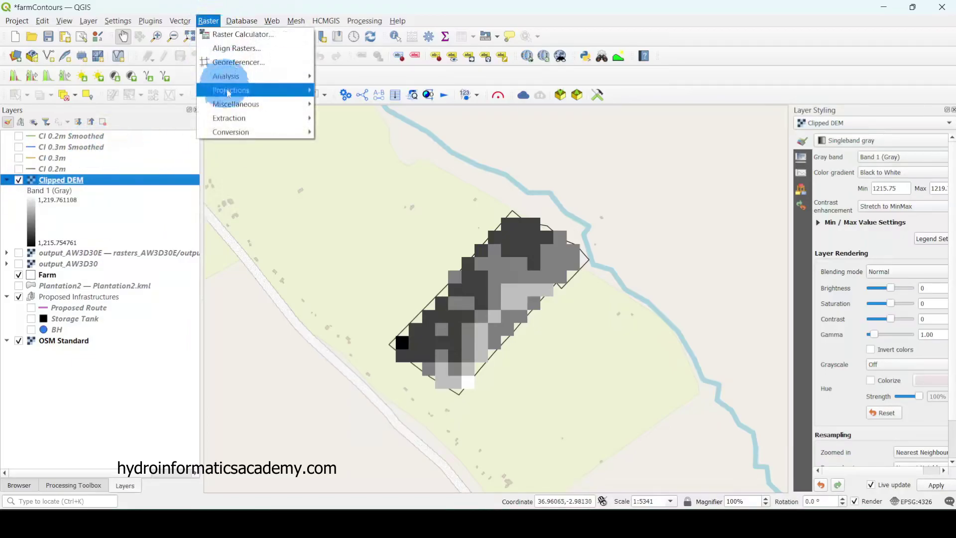
{"action": "mouse_move", "coordinate": [246, 118]}
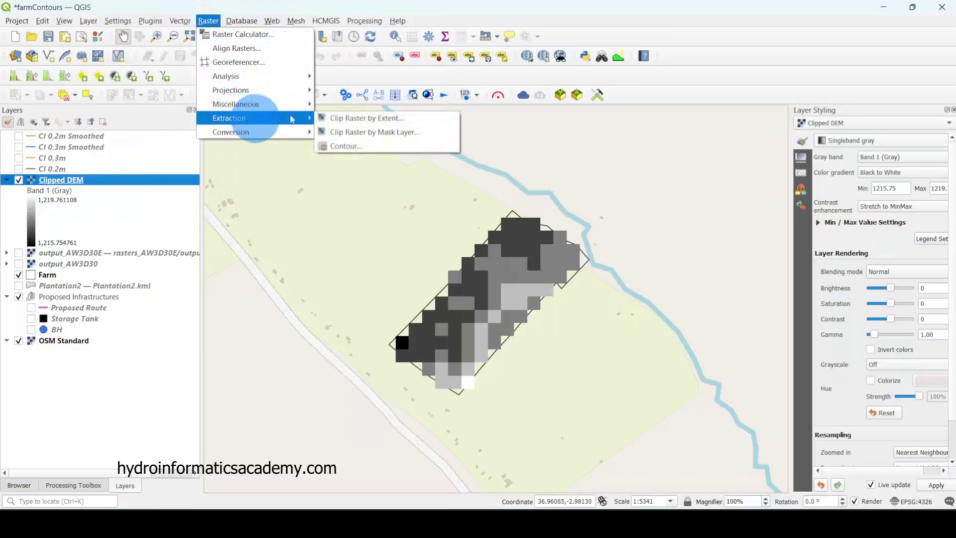
{"action": "left_click", "coordinate": [366, 148]}
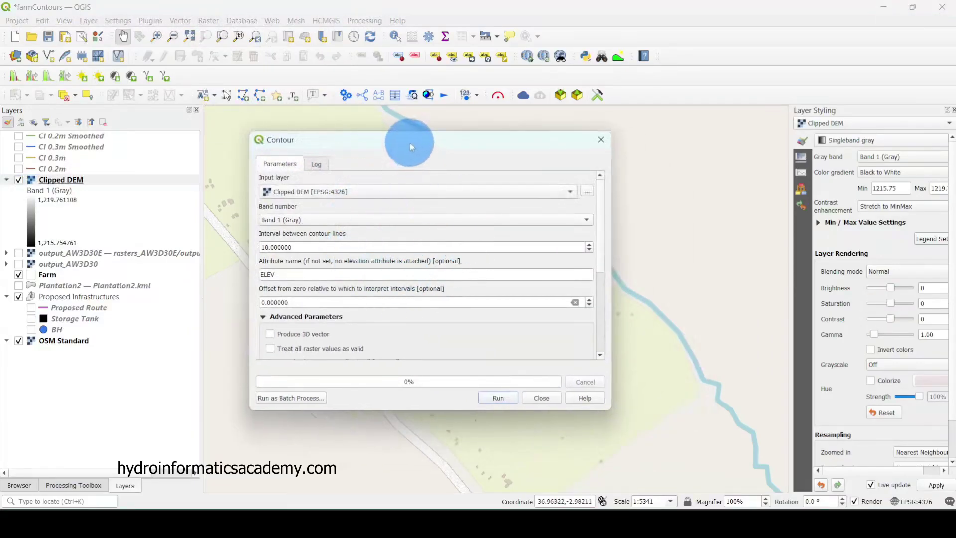
{"action": "left_click_drag", "start_coordinate": [412, 141], "coordinate": [460, 141]}
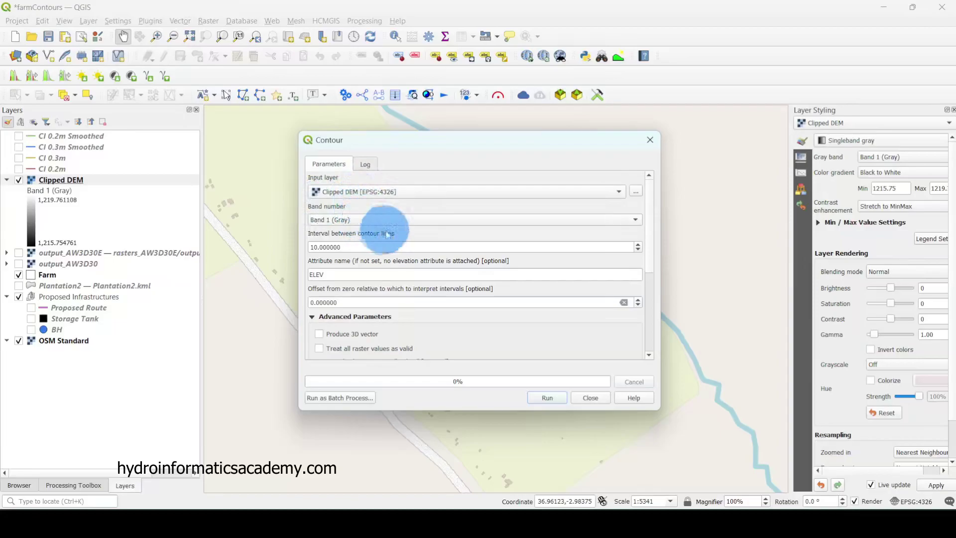
{"action": "left_click", "coordinate": [352, 221]}
{"action": "left_click", "coordinate": [363, 215]}
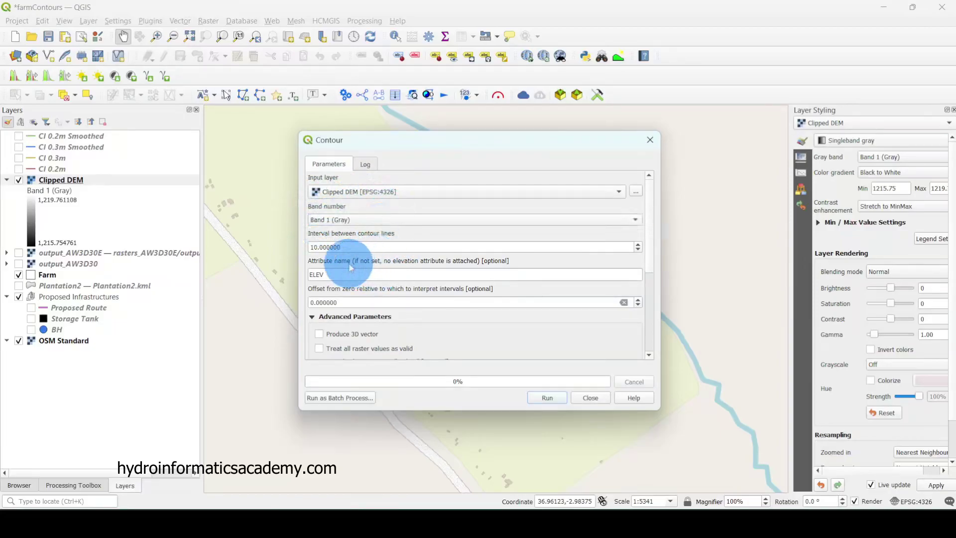
{"action": "left_click_drag", "start_coordinate": [341, 247], "coordinate": [304, 253]}
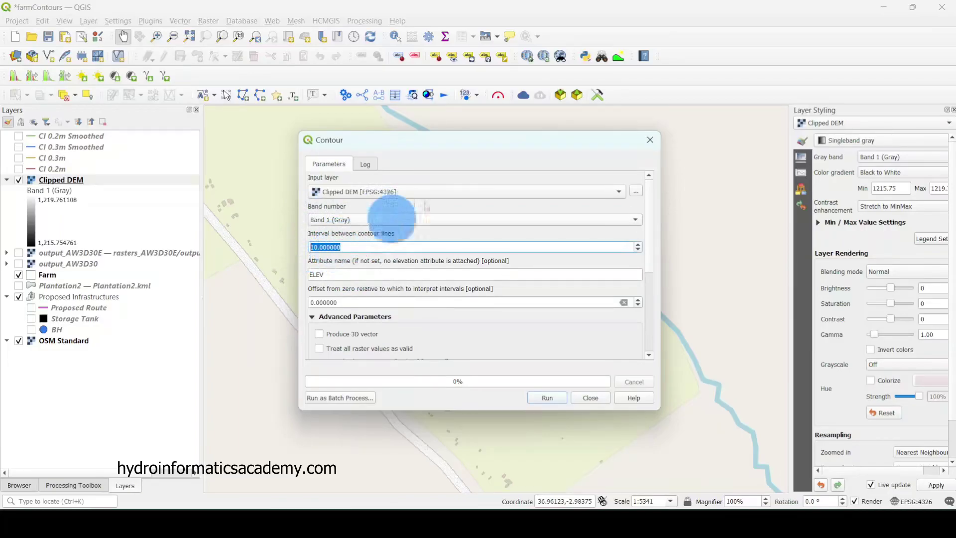
{"action": "left_click_drag", "start_coordinate": [433, 141], "coordinate": [471, 129]}
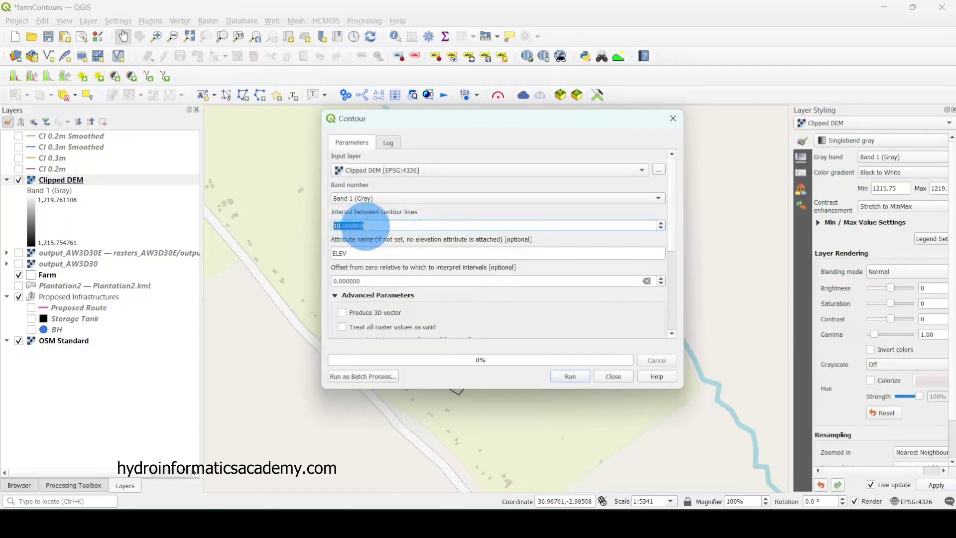
{"action": "left_click_drag", "start_coordinate": [388, 121], "coordinate": [542, 122]}
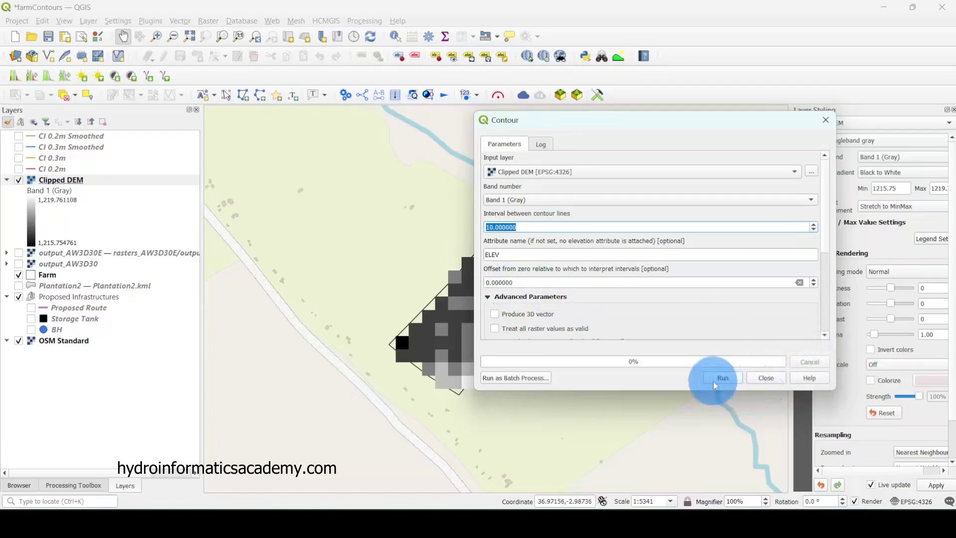
{"action": "left_click", "coordinate": [766, 378]}
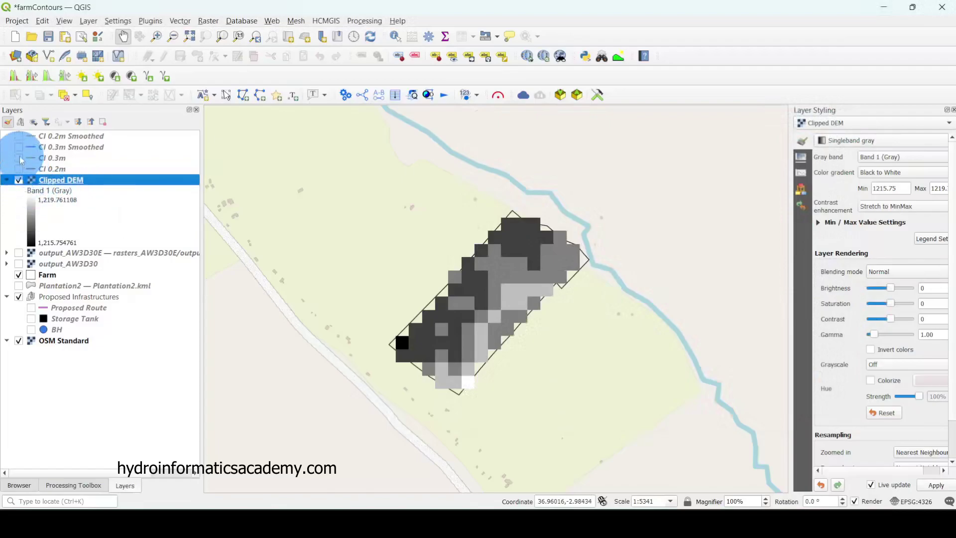
Step: Show the CI 0.3m contours zoomed in on the farm, hide OSM Standard, and select CI 0.3m
{"action": "left_click", "coordinate": [20, 158]}
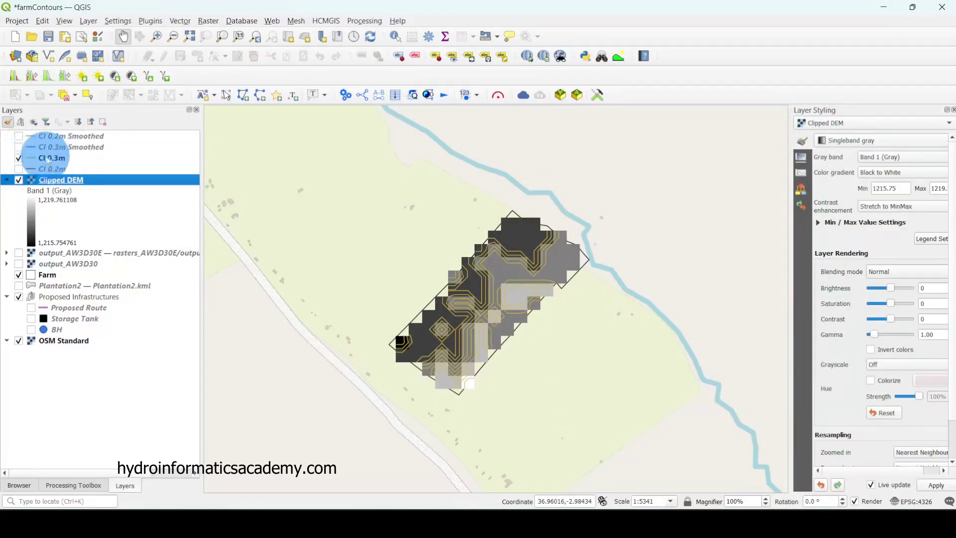
{"action": "scroll", "coordinate": [495, 302], "scroll_direction": "up", "scroll_amount": 1}
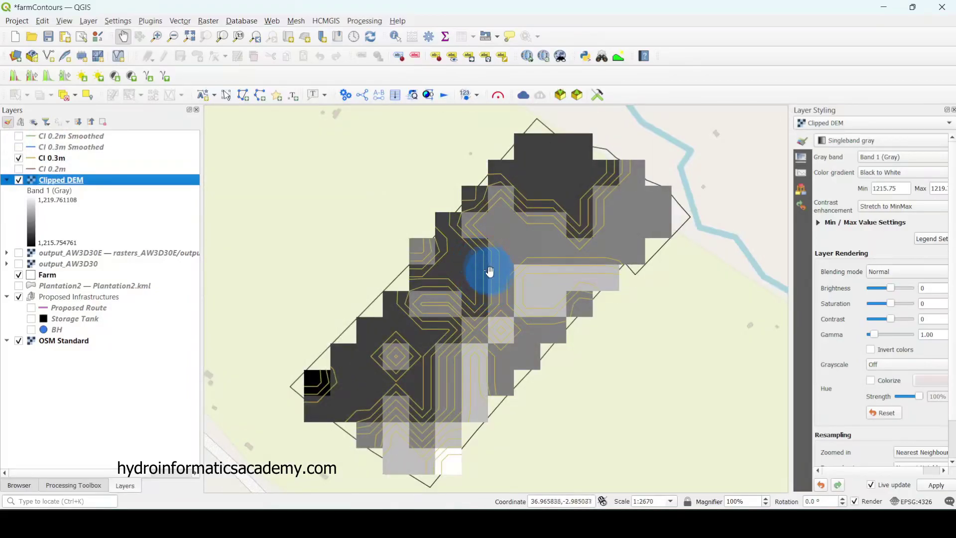
{"action": "left_click", "coordinate": [19, 341]}
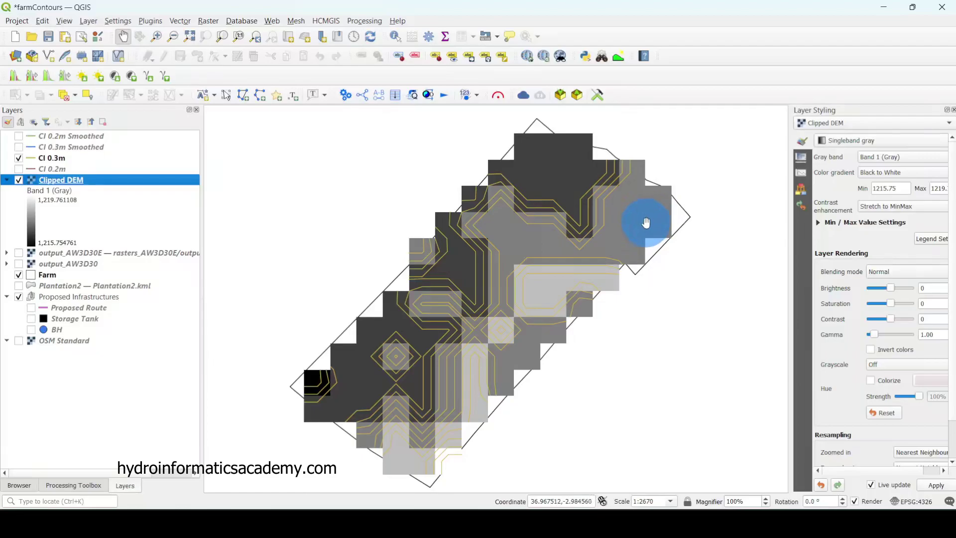
{"action": "left_click", "coordinate": [57, 158]}
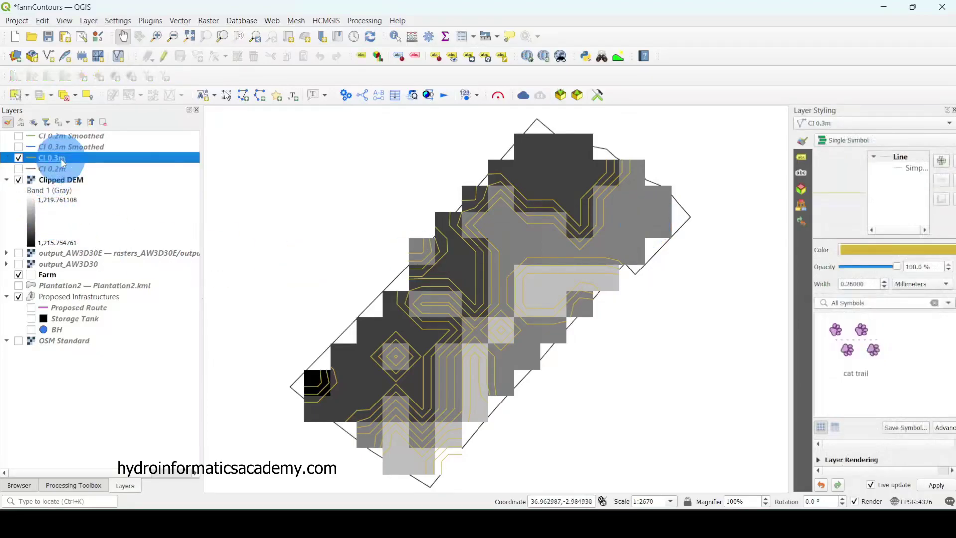
Step: Hide the Clipped DEM, zoom in on the CI 0.3m contours, and open the processing algorithm search
{"action": "left_click", "coordinate": [19, 180]}
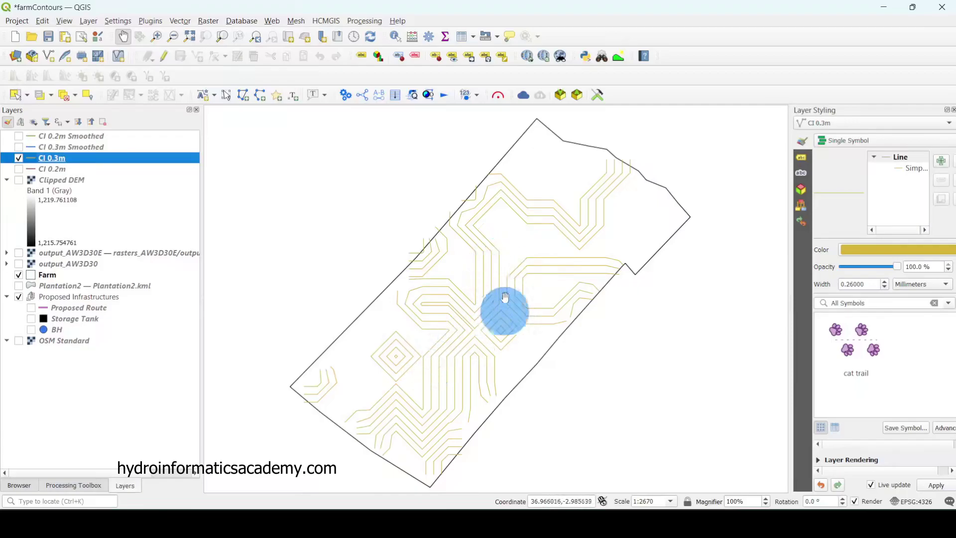
{"action": "scroll", "coordinate": [495, 249], "scroll_direction": "up", "scroll_amount": 2}
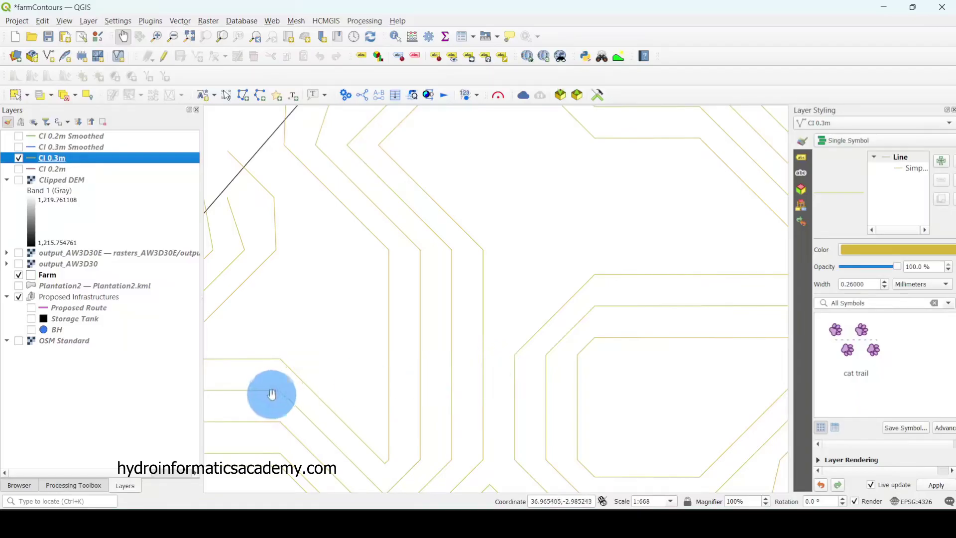
{"action": "left_click", "coordinate": [89, 490]}
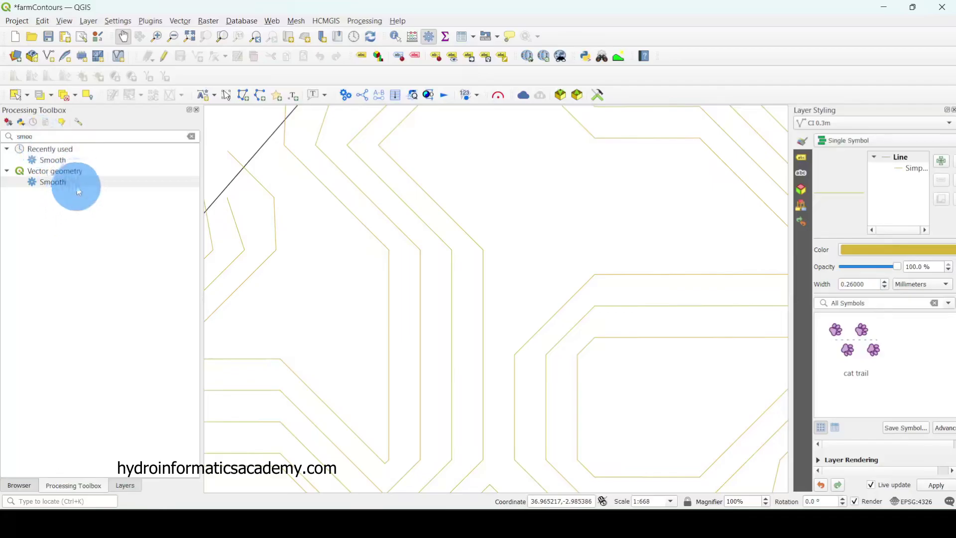
Step: Find Smooth via 'smoo', review its CI 0.3m settings (1 iteration, 0.25 offset), and close without running
{"action": "left_click", "coordinate": [32, 135]}
{"action": "left_click_drag", "start_coordinate": [33, 135], "coordinate": [6, 138]}
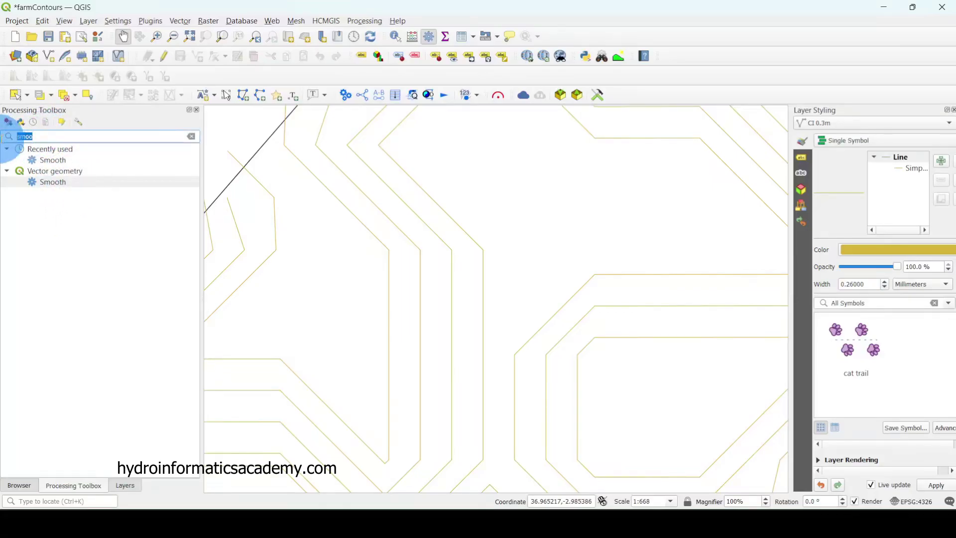
{"action": "type", "text": "smoo"}
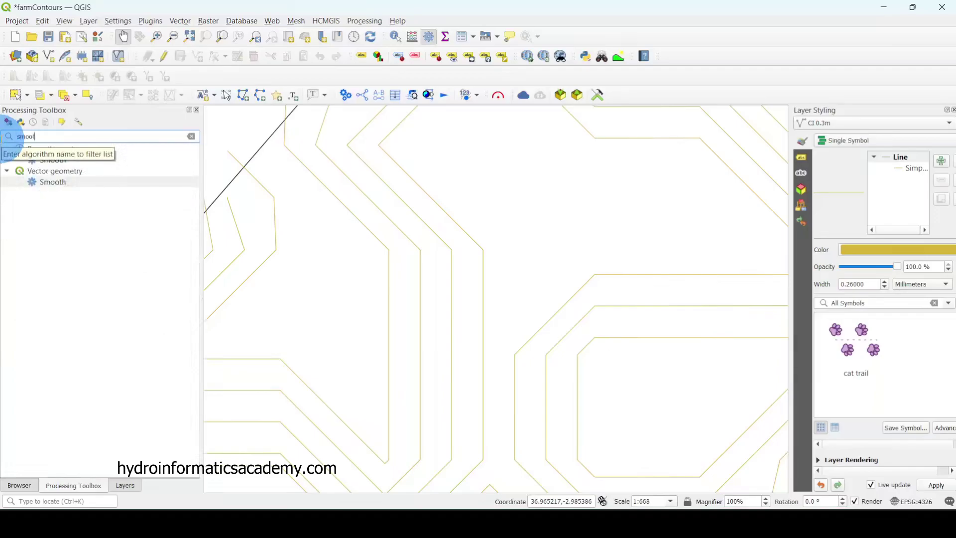
{"action": "left_click", "coordinate": [60, 187]}
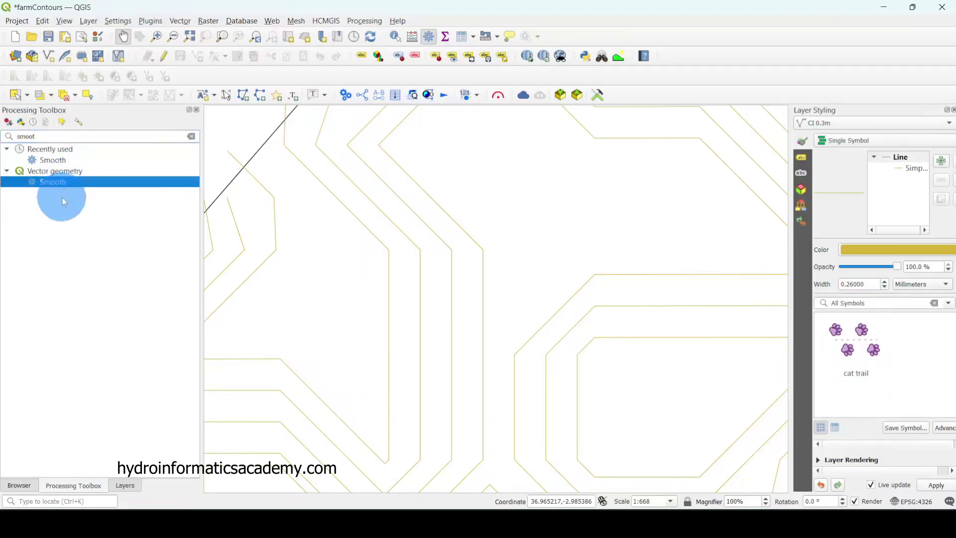
{"action": "double_click", "coordinate": [68, 189]}
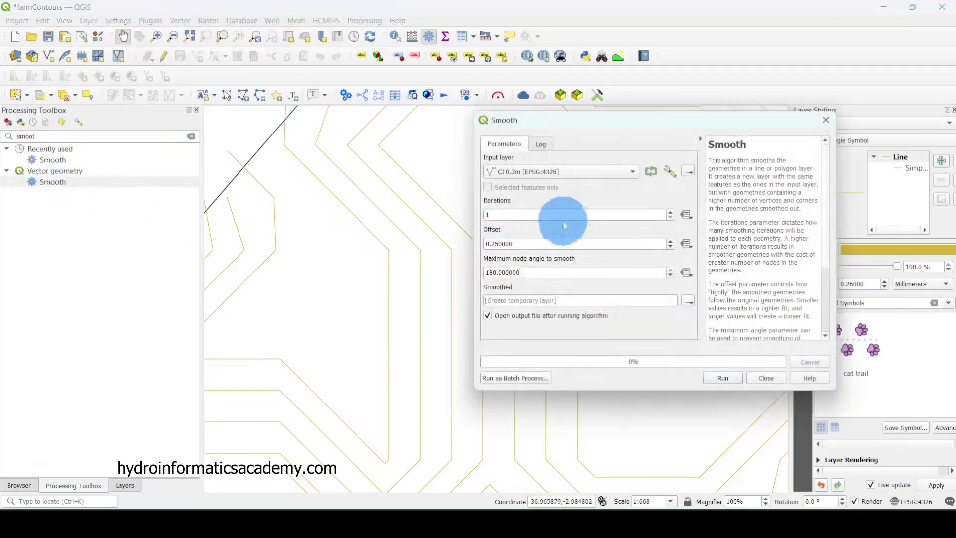
{"action": "left_click_drag", "start_coordinate": [534, 130], "coordinate": [627, 150]}
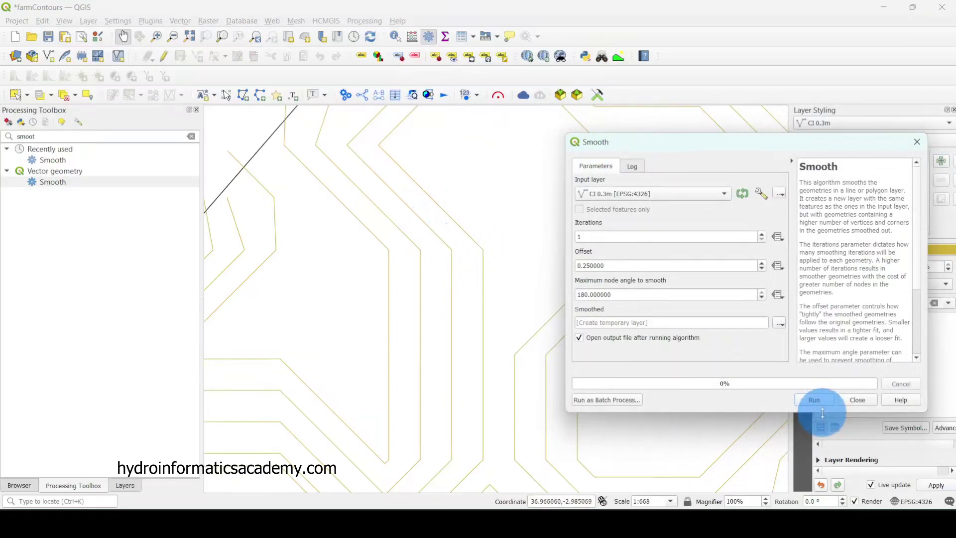
{"action": "left_click", "coordinate": [857, 400]}
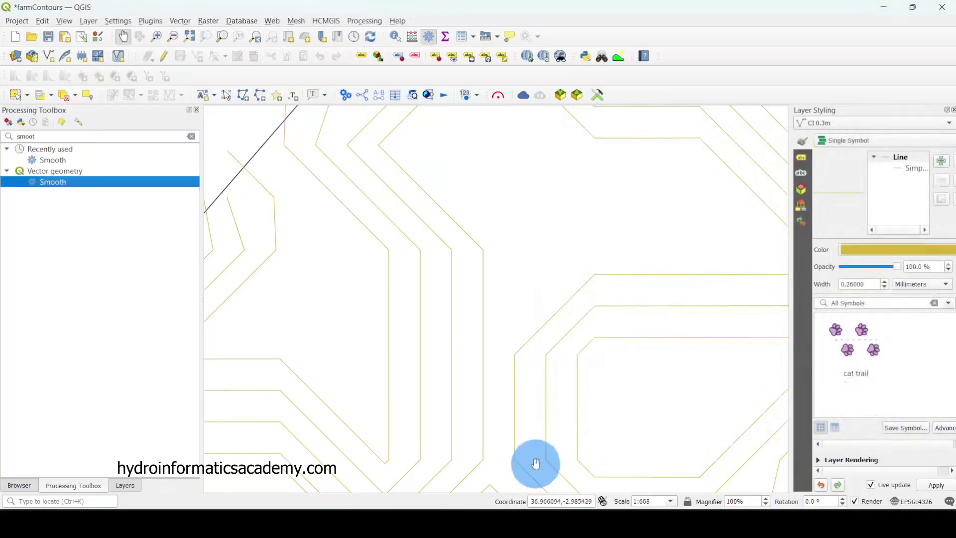
{"action": "left_click", "coordinate": [125, 486]}
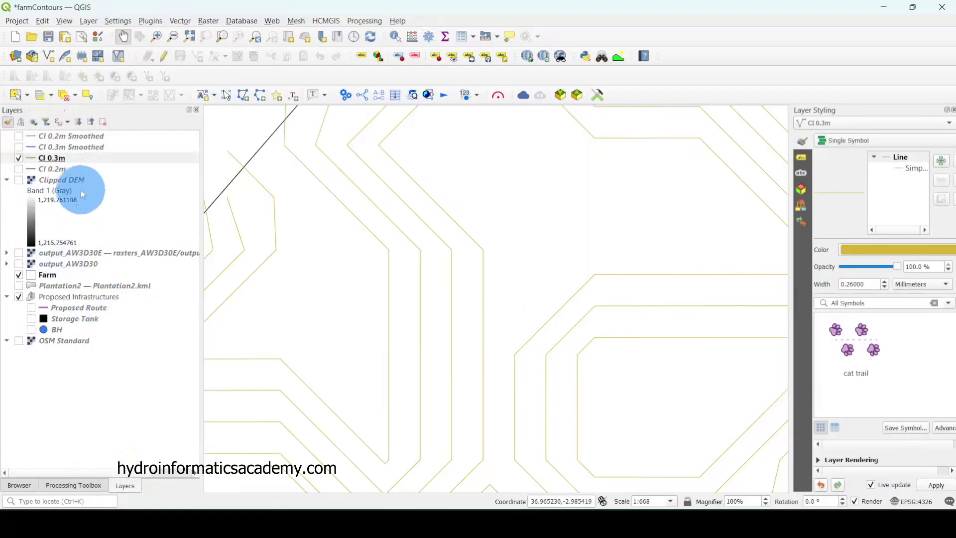
Step: Swap the CI 0.3m contours for CI 0.3m Smoothed, select it and zoom to the farm
{"action": "left_click", "coordinate": [76, 160]}
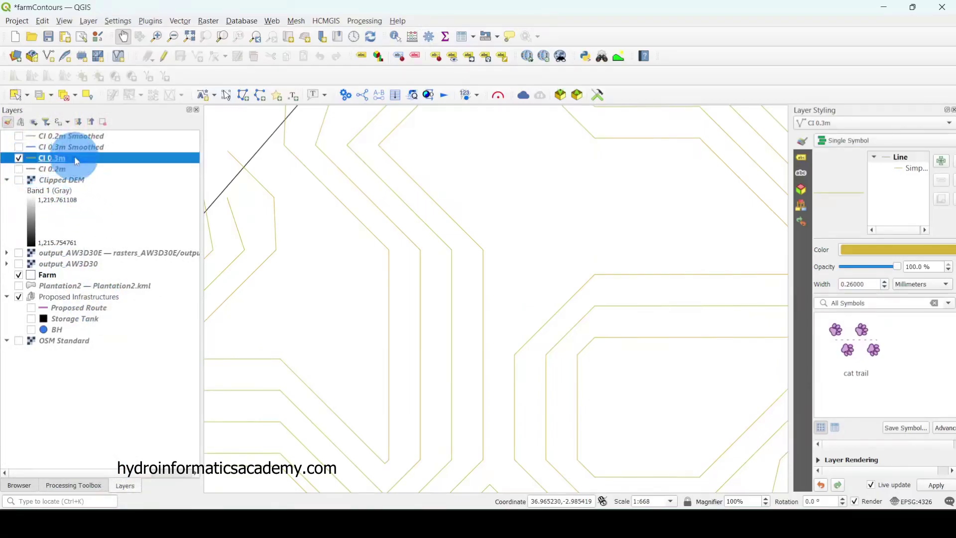
{"action": "left_click", "coordinate": [18, 160]}
{"action": "left_click", "coordinate": [19, 160]}
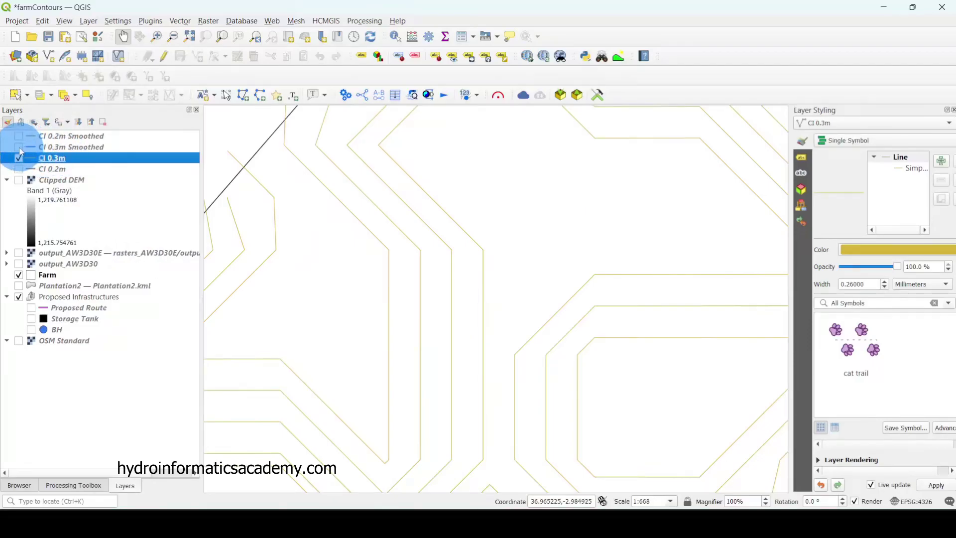
{"action": "left_click", "coordinate": [19, 147]}
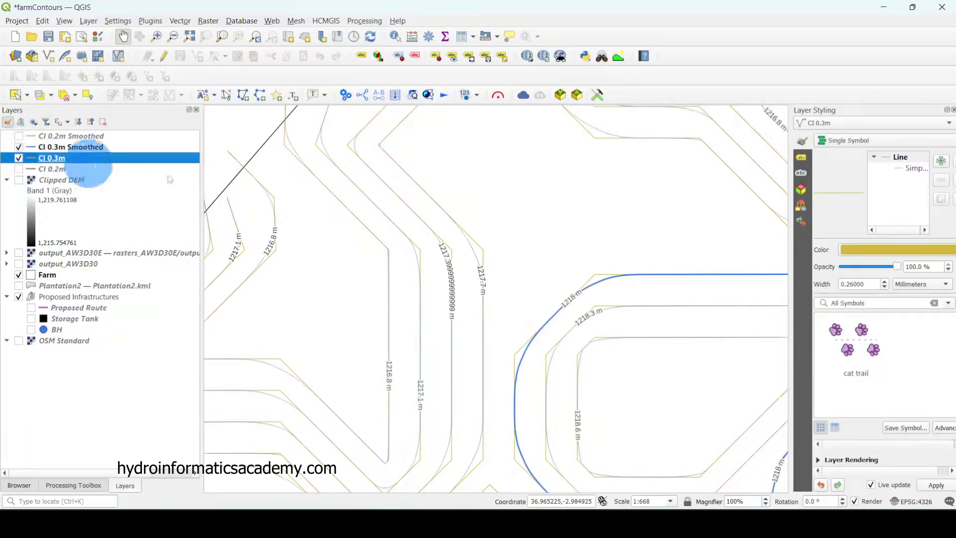
{"action": "scroll", "coordinate": [465, 254], "scroll_direction": "up", "scroll_amount": 2}
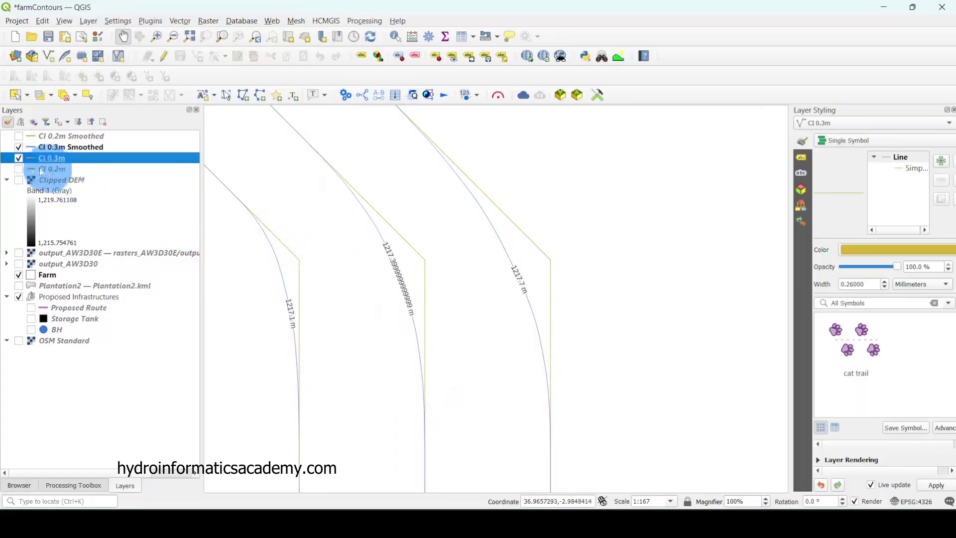
{"action": "left_click", "coordinate": [19, 158]}
{"action": "left_click", "coordinate": [70, 147]}
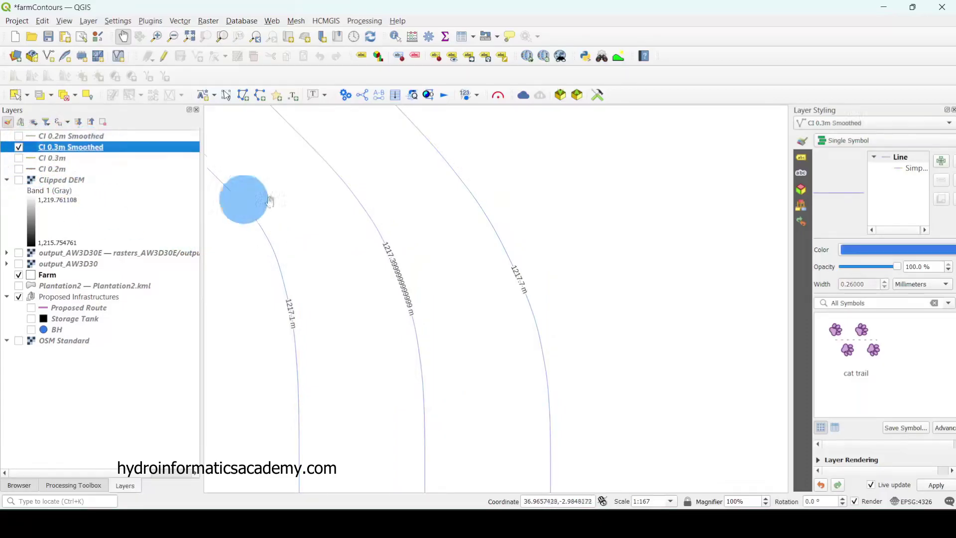
{"action": "scroll", "coordinate": [431, 196], "scroll_direction": "down", "scroll_amount": 1}
{"action": "scroll", "coordinate": [494, 222], "scroll_direction": "down", "scroll_amount": 3}
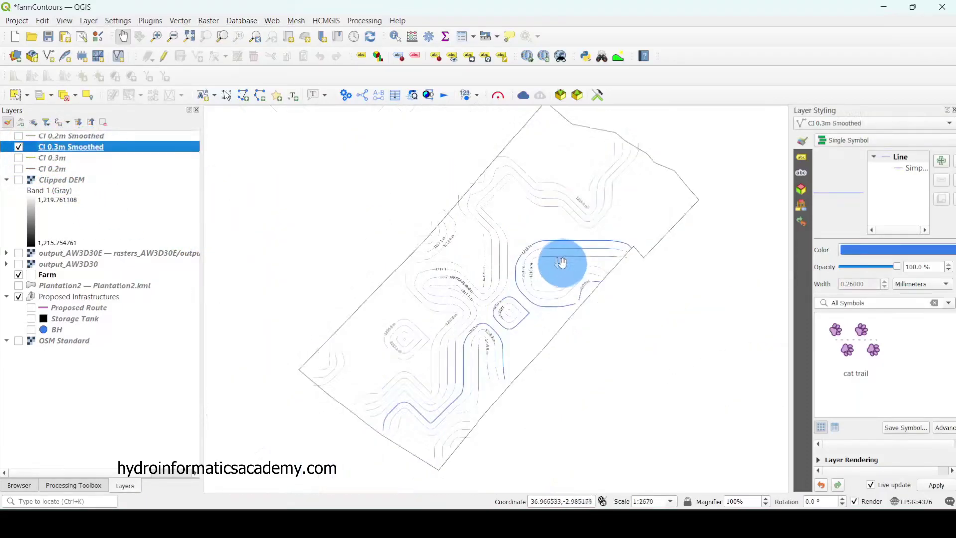
{"action": "scroll", "coordinate": [492, 265], "scroll_direction": "up", "scroll_amount": 1}
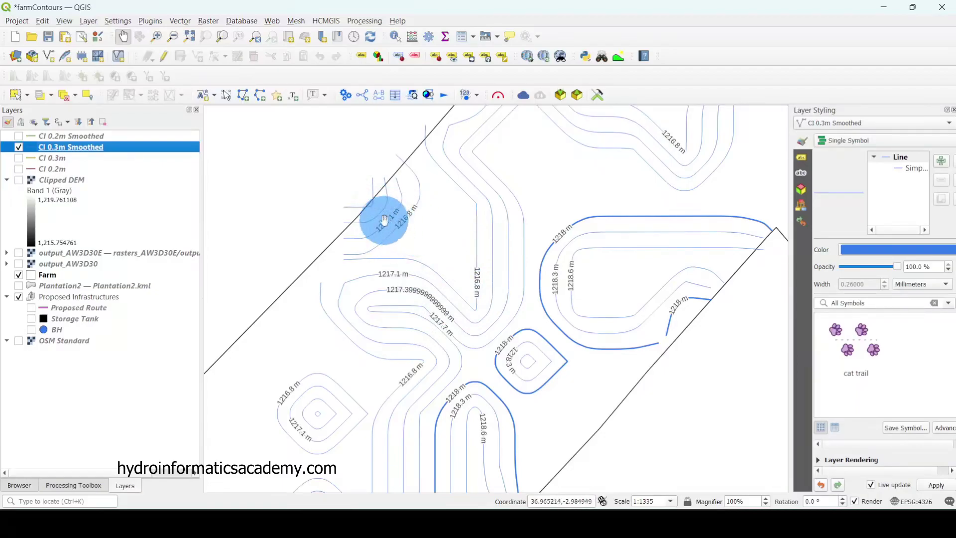
Step: In CI 0.3m Smoothed Properties > Labels, choose Single Labels with the ELEV field as value
{"action": "right_click", "coordinate": [121, 147]}
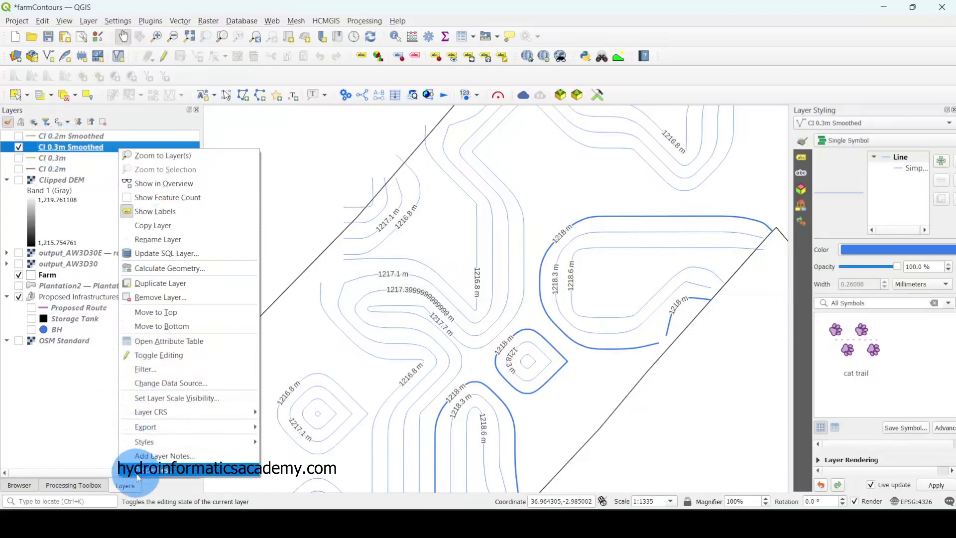
{"action": "left_click", "coordinate": [178, 472]}
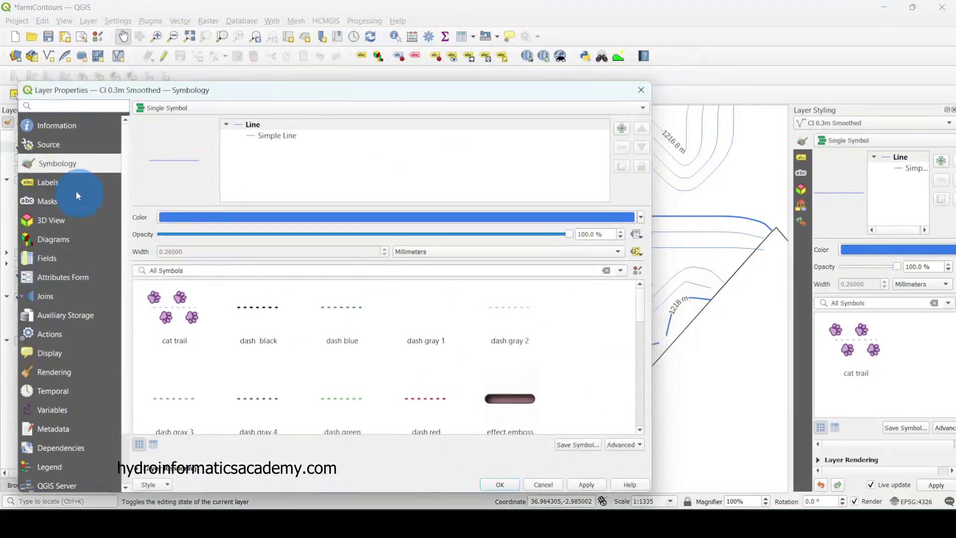
{"action": "left_click", "coordinate": [67, 186]}
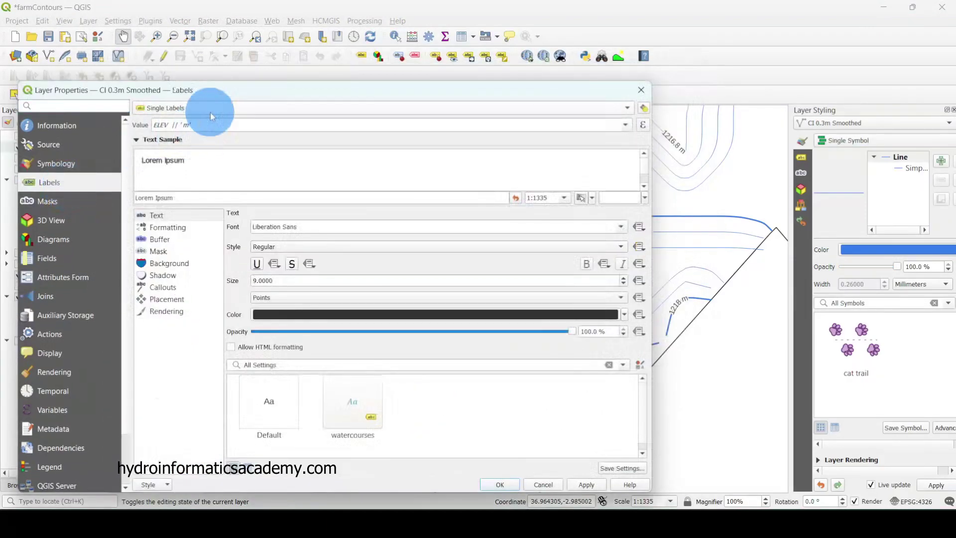
{"action": "left_click", "coordinate": [171, 107]}
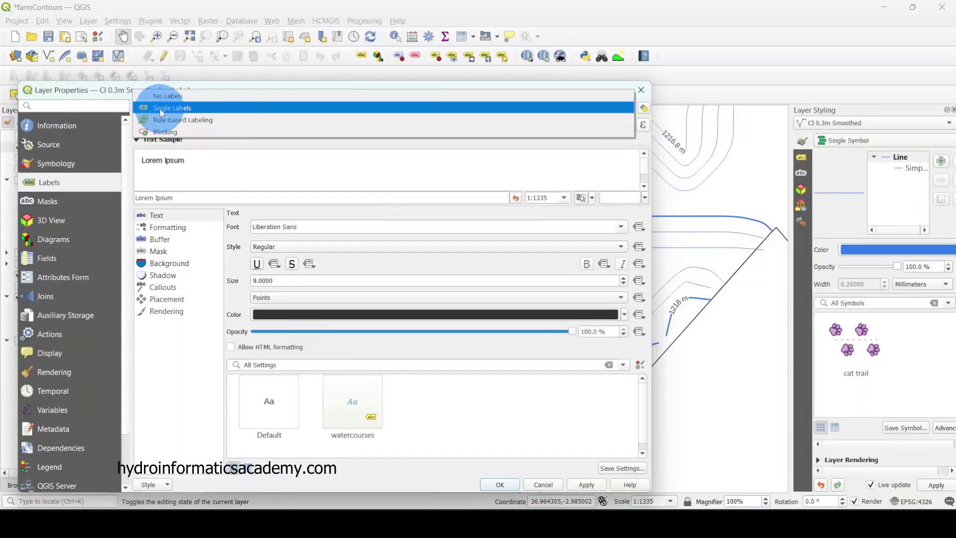
{"action": "left_click", "coordinate": [157, 105]}
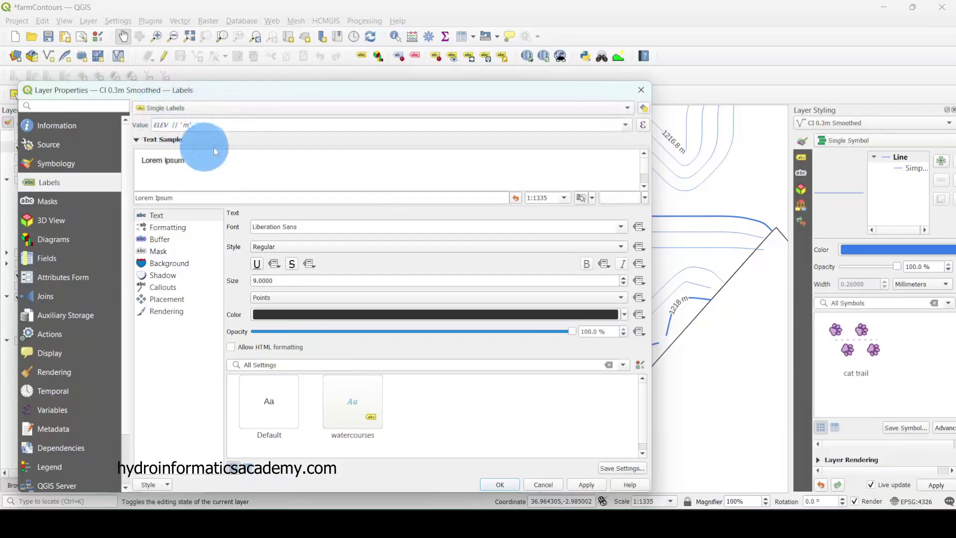
{"action": "left_click", "coordinate": [626, 125]}
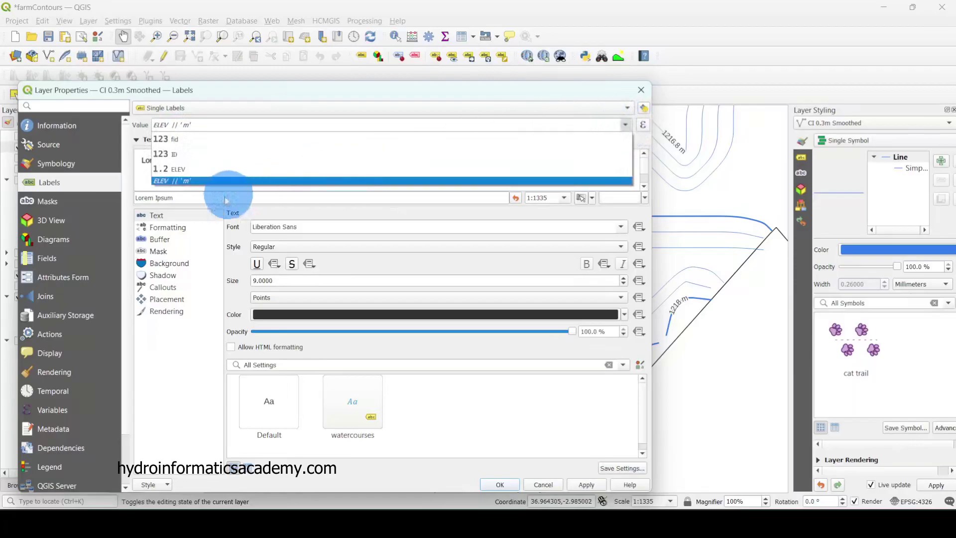
{"action": "left_click", "coordinate": [188, 169]}
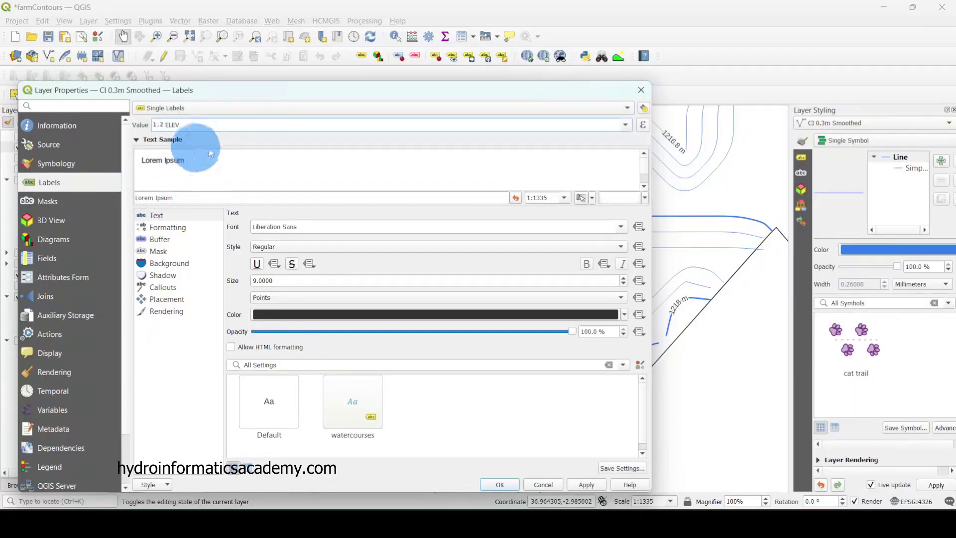
{"action": "left_click_drag", "start_coordinate": [529, 90], "coordinate": [342, 77]}
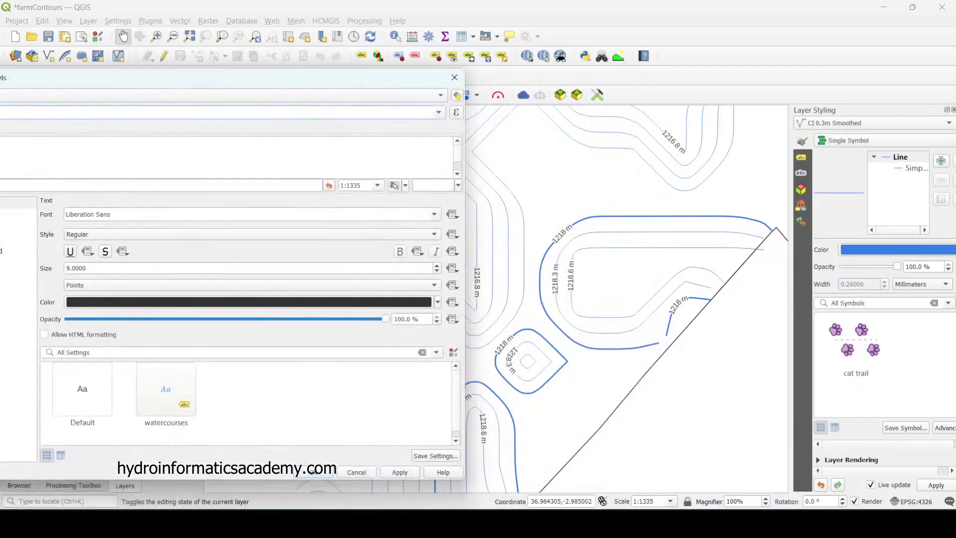
Step: Apply the plain ELEV labels and preview the bare elevation numbers on the contours
{"action": "left_click", "coordinate": [401, 477]}
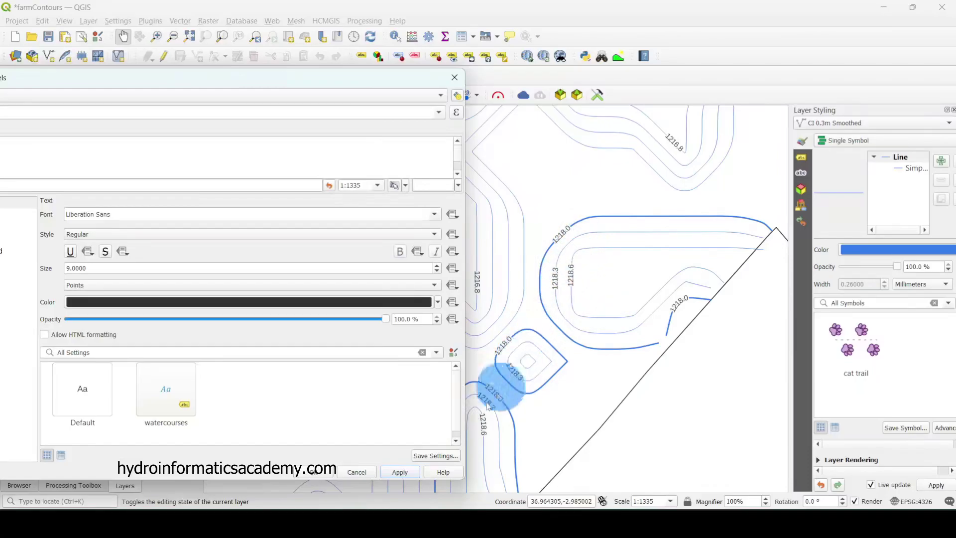
{"action": "left_click_drag", "start_coordinate": [413, 80], "coordinate": [166, 145]}
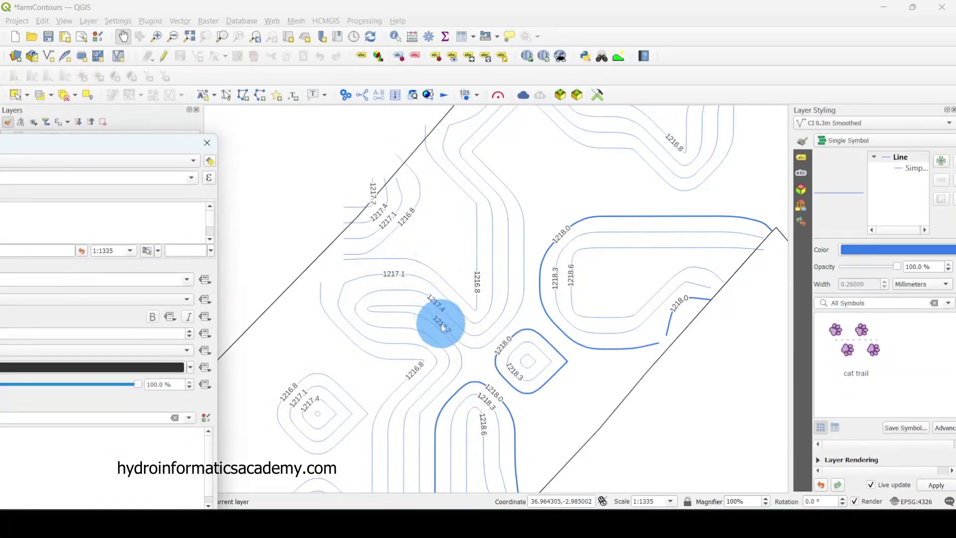
{"action": "left_click_drag", "start_coordinate": [130, 147], "coordinate": [609, 94]}
Step: Change the label value to the expression ELEV || ' m' and apply it
{"action": "left_click", "coordinate": [672, 123]}
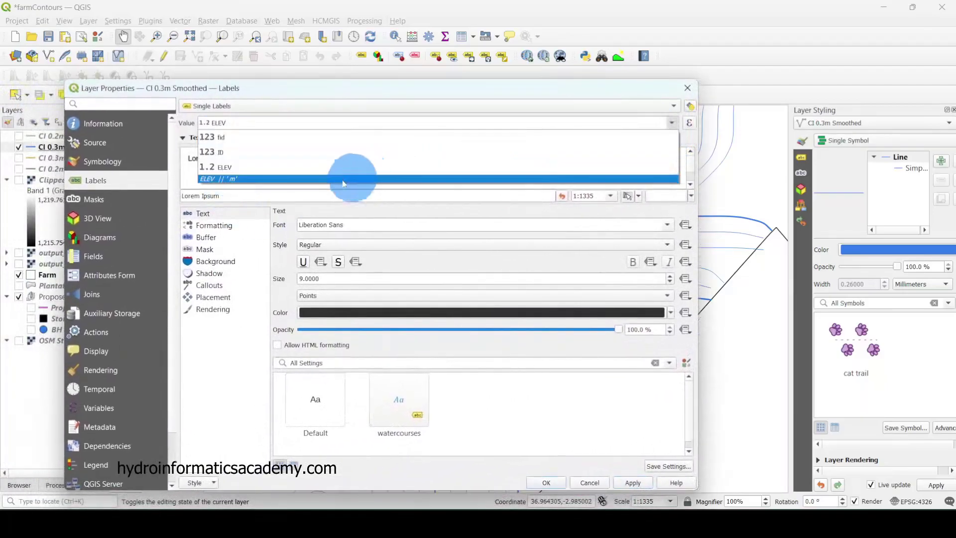
{"action": "left_click", "coordinate": [235, 180]}
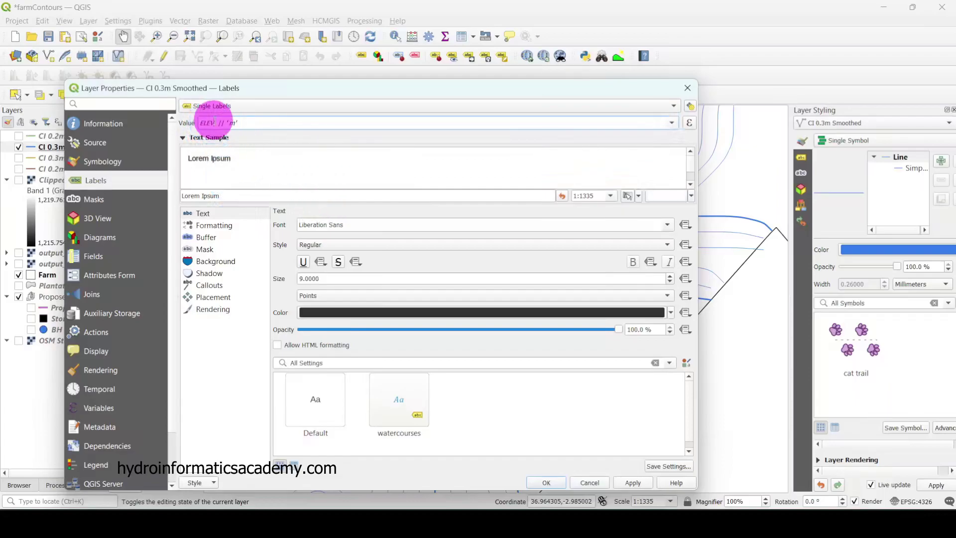
{"action": "double_click", "coordinate": [209, 123]}
{"action": "double_click", "coordinate": [221, 122]}
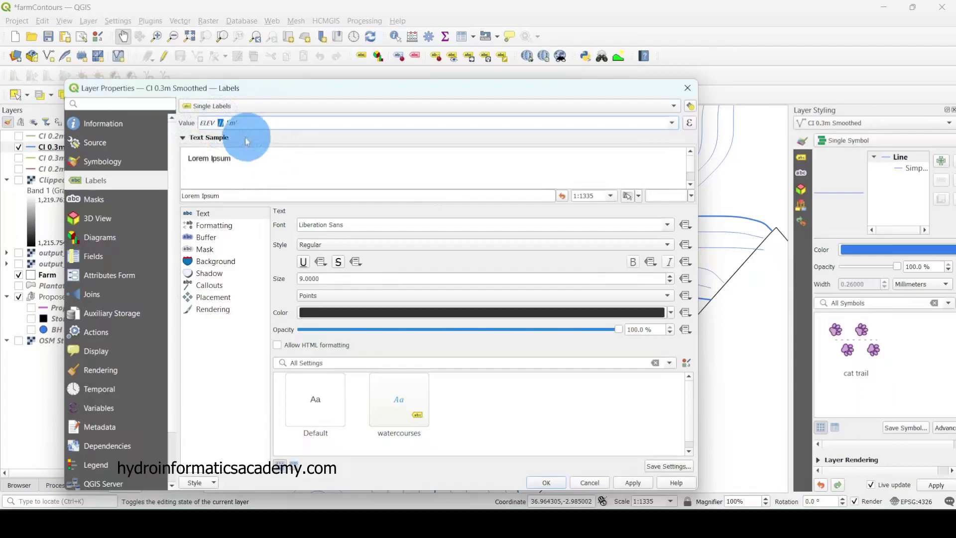
{"action": "double_click", "coordinate": [232, 123]}
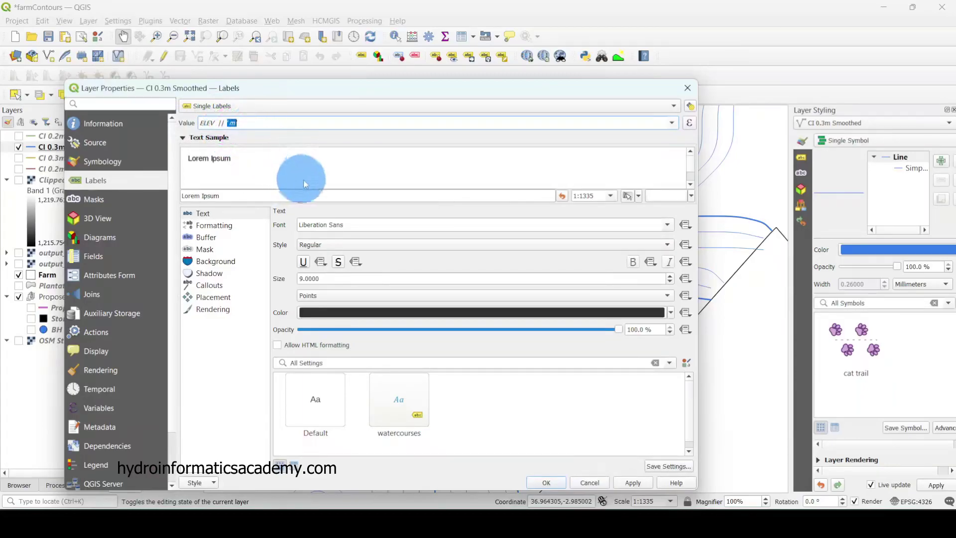
{"action": "left_click", "coordinate": [633, 481]}
{"action": "left_click_drag", "start_coordinate": [615, 97], "coordinate": [192, 96]}
{"action": "left_click", "coordinate": [472, 298]}
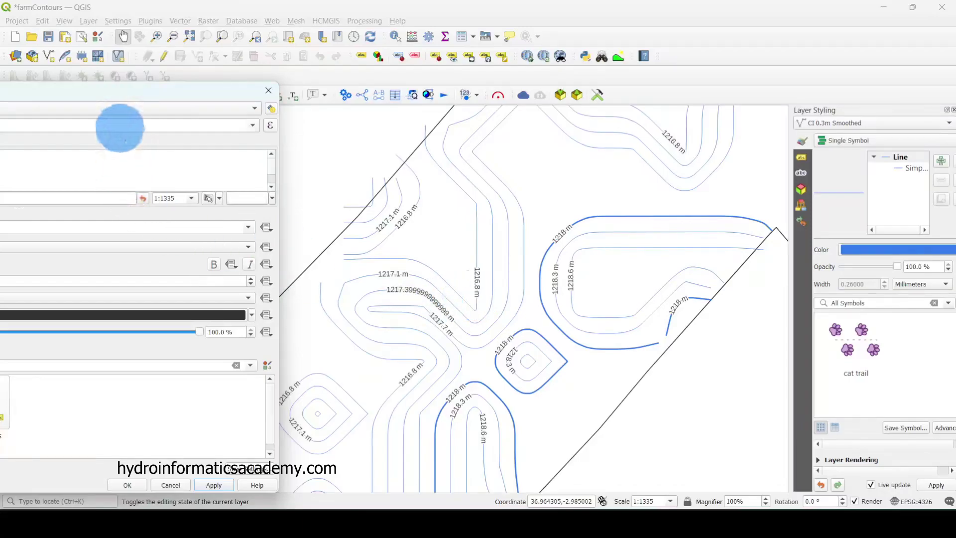
Step: Review the Curved label placement and Repeating Labels distance, then cancel the layer properties
{"action": "left_click_drag", "start_coordinate": [133, 96], "coordinate": [219, 207]}
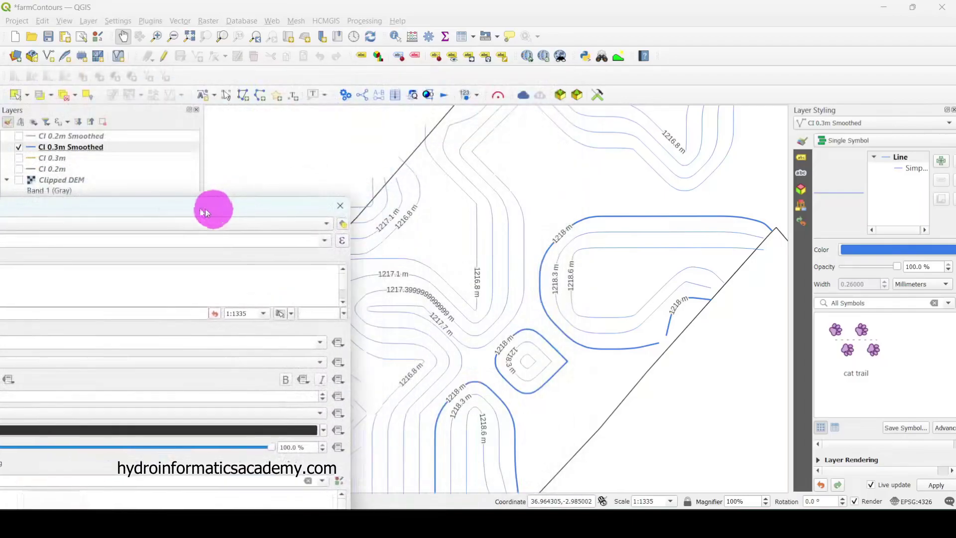
{"action": "left_click_drag", "start_coordinate": [156, 210], "coordinate": [579, 75]}
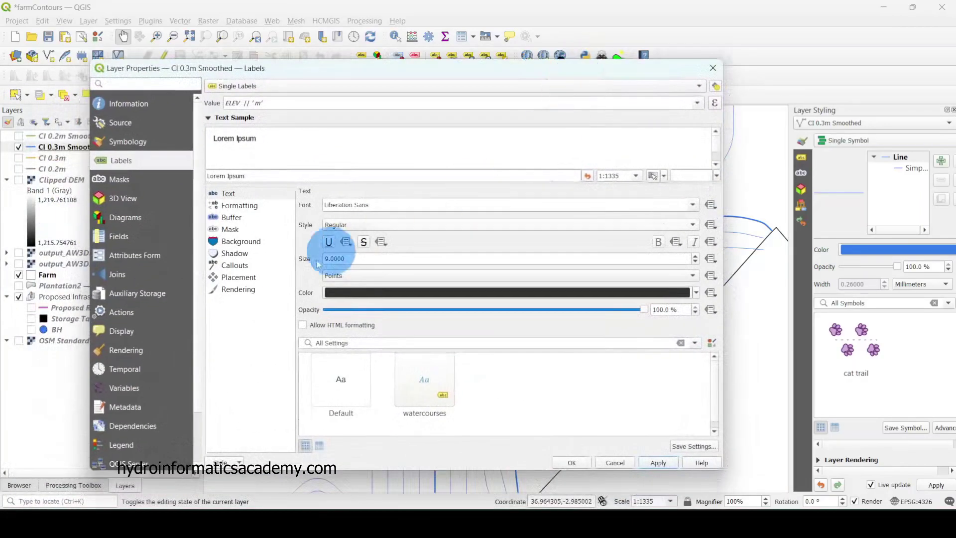
{"action": "left_click", "coordinate": [239, 276]}
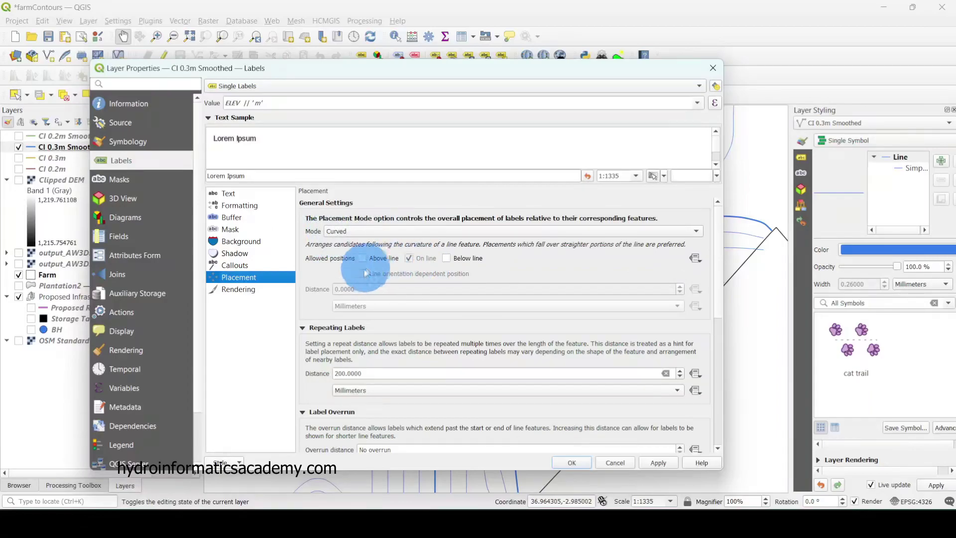
{"action": "left_click_drag", "start_coordinate": [576, 69], "coordinate": [280, 104]}
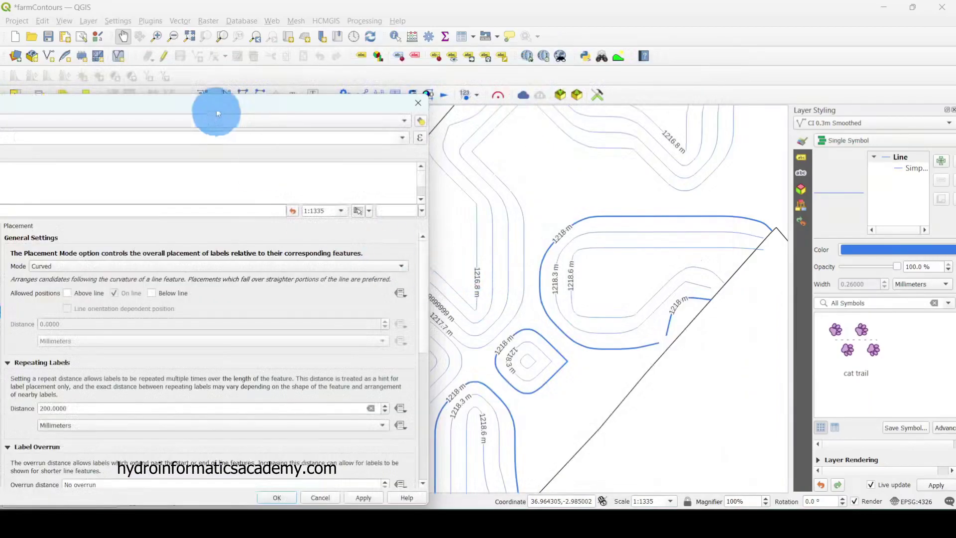
{"action": "left_click_drag", "start_coordinate": [216, 111], "coordinate": [488, 57]}
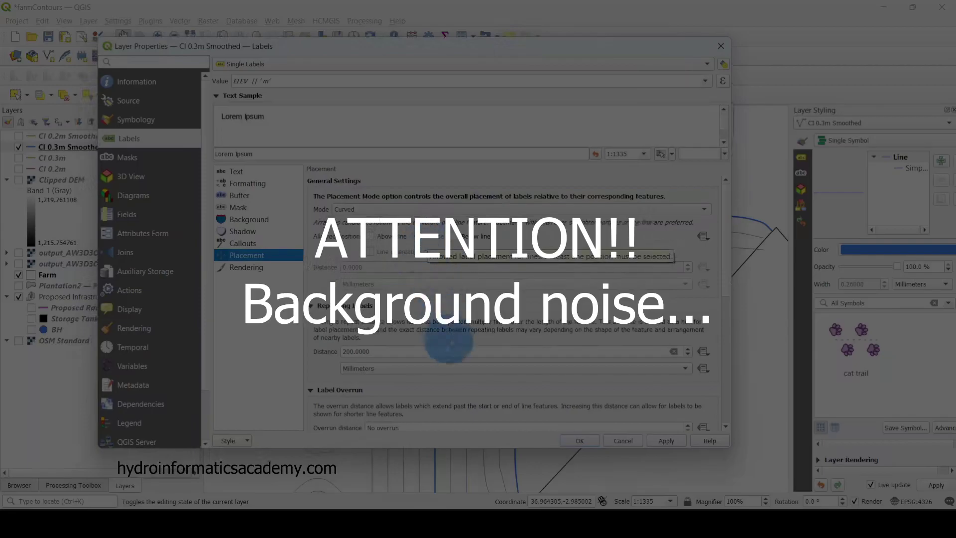
{"action": "left_click_drag", "start_coordinate": [726, 268], "coordinate": [727, 289]}
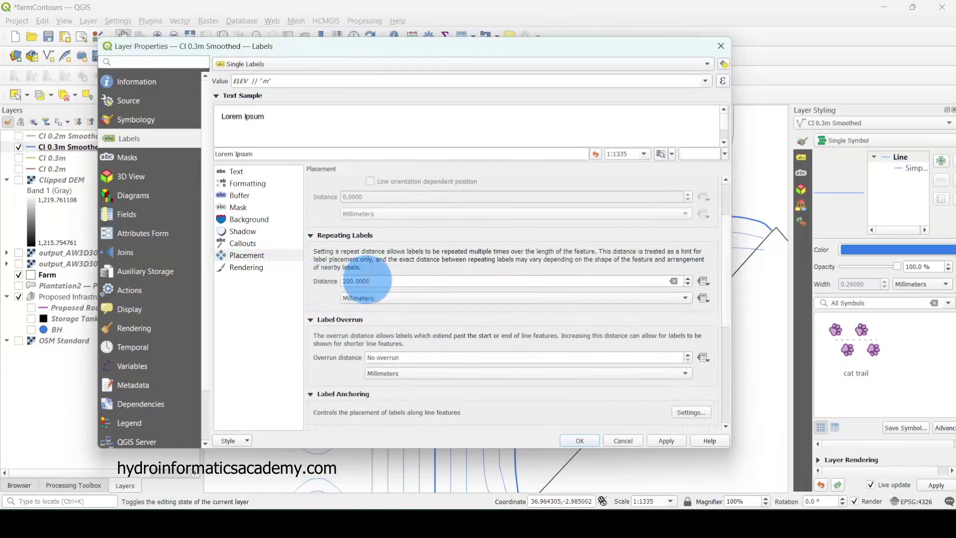
{"action": "double_click", "coordinate": [355, 281]}
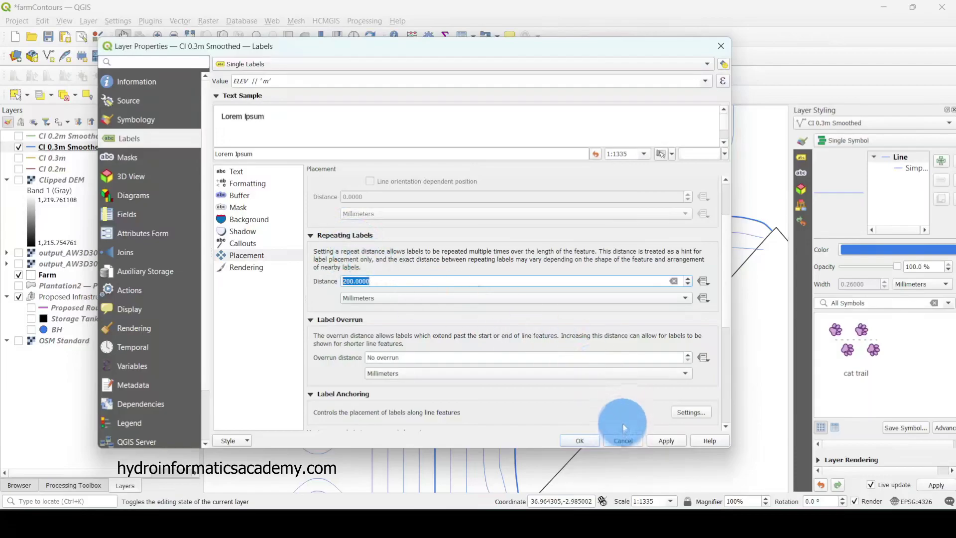
{"action": "left_click", "coordinate": [623, 441]}
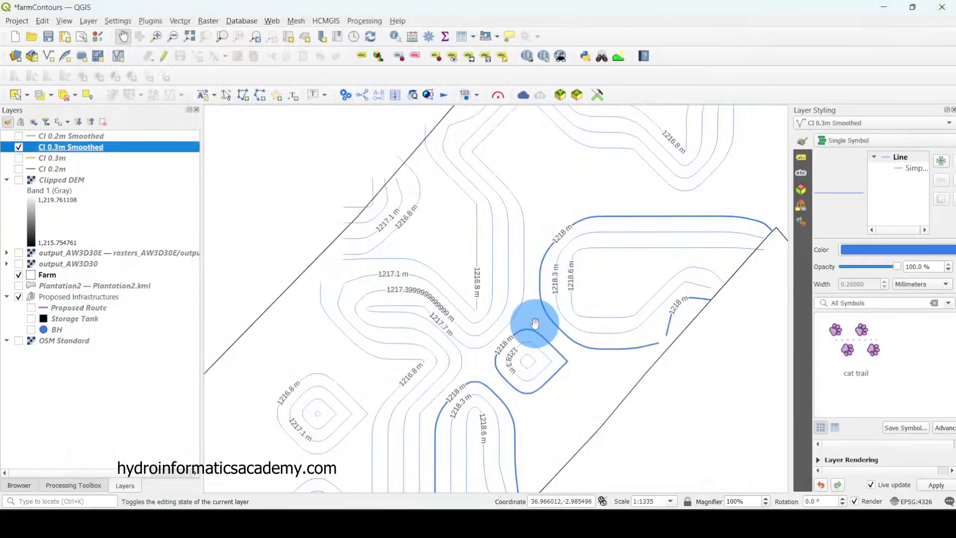
Step: Open the CI 0.3m Smoothed layer properties and go to its Symbology line settings
{"action": "scroll", "coordinate": [530, 324], "scroll_direction": "down", "scroll_amount": 1}
{"action": "right_click", "coordinate": [148, 153]}
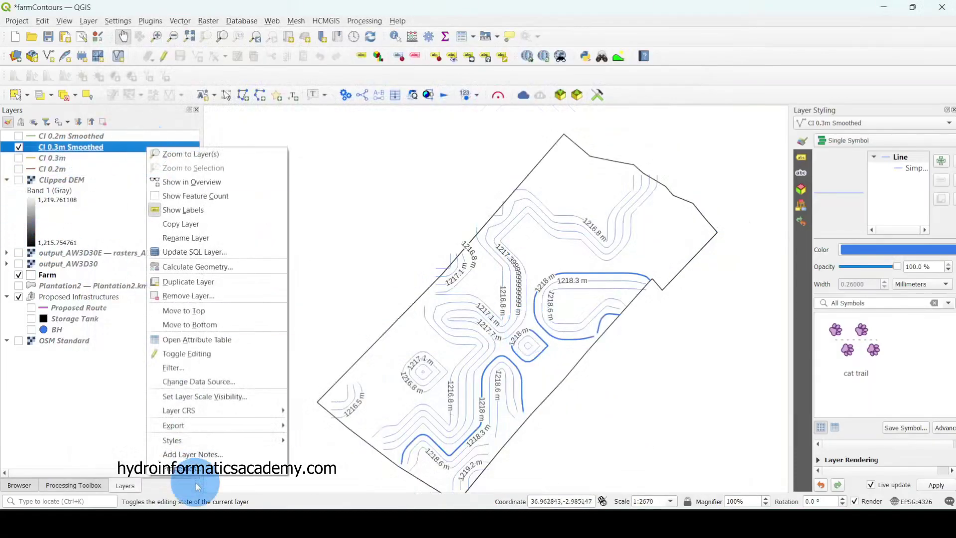
{"action": "left_click", "coordinate": [200, 472]}
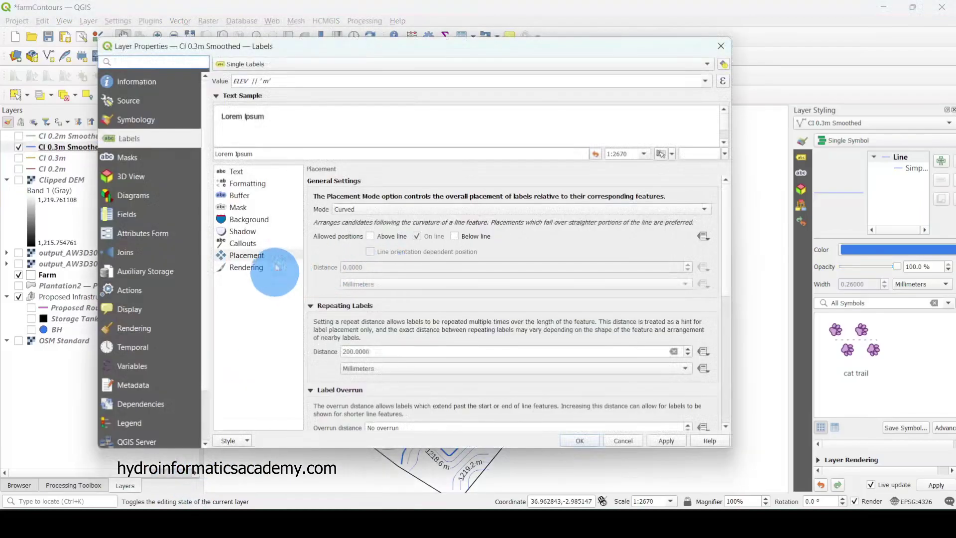
{"action": "left_click", "coordinate": [263, 185]}
{"action": "key", "text": "Escape"}
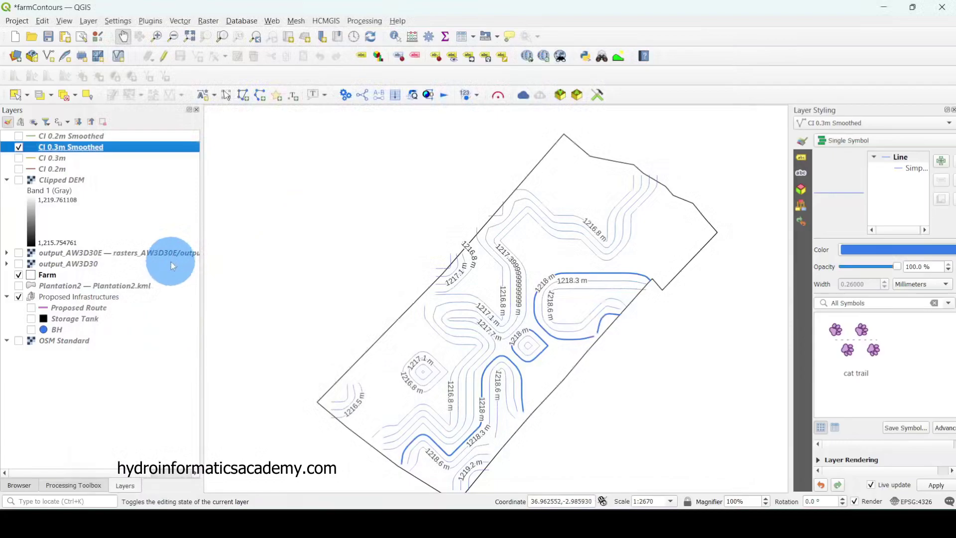
{"action": "right_click", "coordinate": [116, 150]}
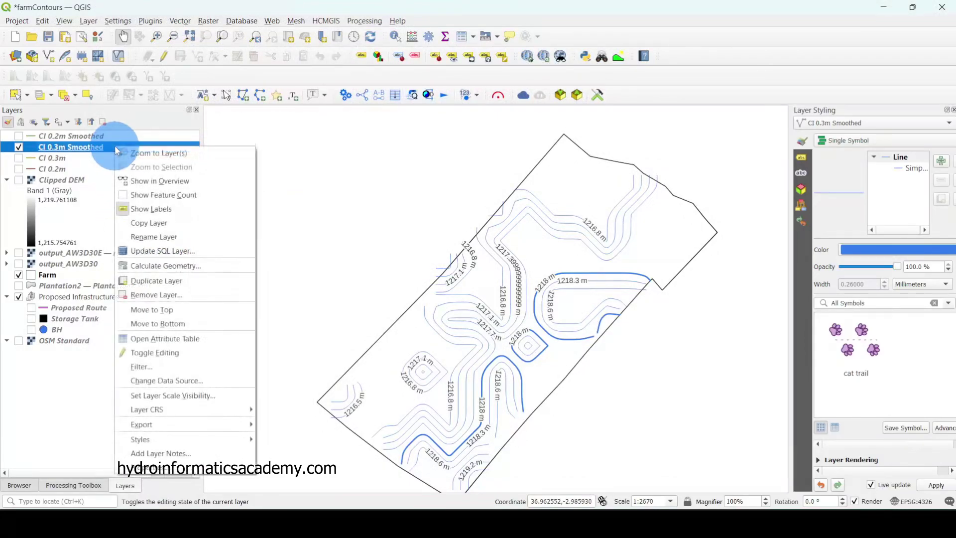
{"action": "left_click", "coordinate": [155, 470]}
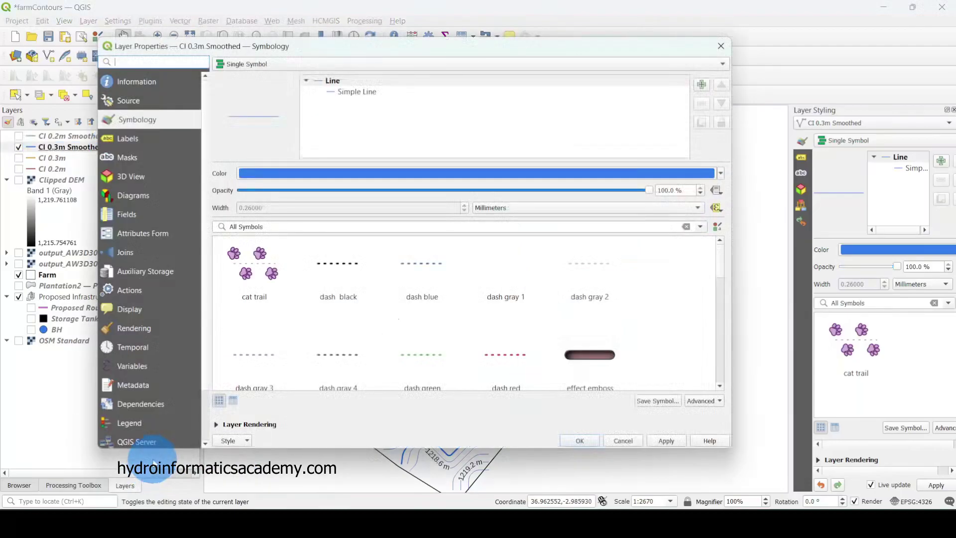
{"action": "left_click", "coordinate": [135, 140]}
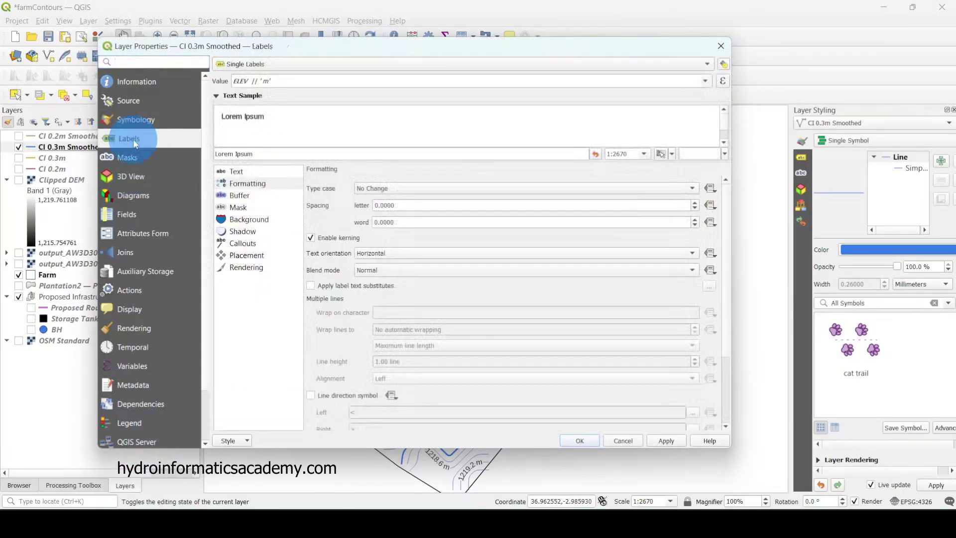
{"action": "left_click", "coordinate": [133, 119]}
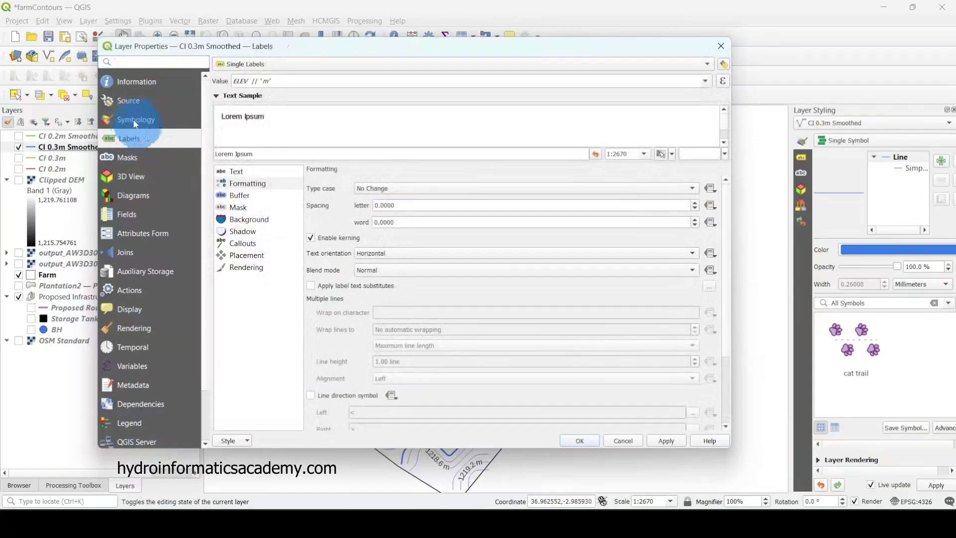
{"action": "left_click_drag", "start_coordinate": [551, 52], "coordinate": [164, 106]}
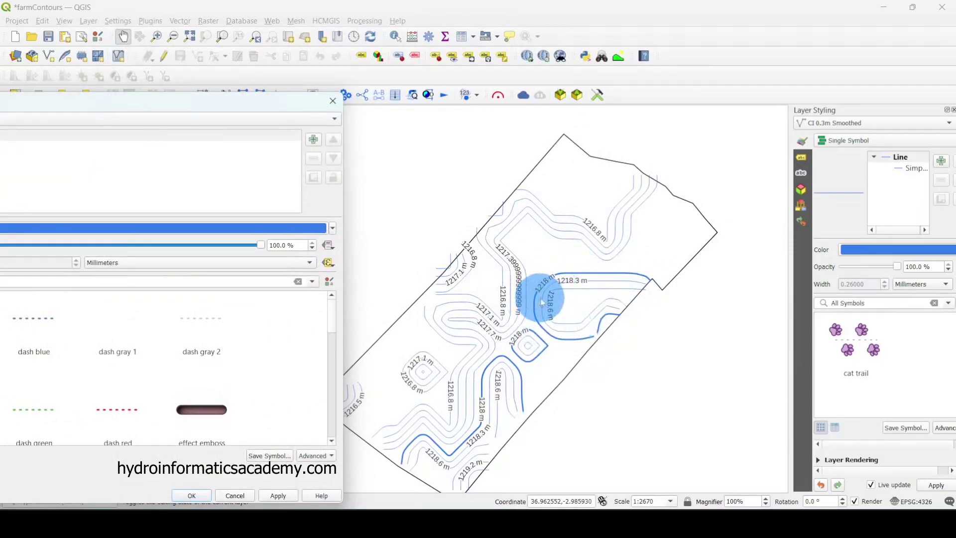
{"action": "left_click_drag", "start_coordinate": [239, 102], "coordinate": [581, 67]}
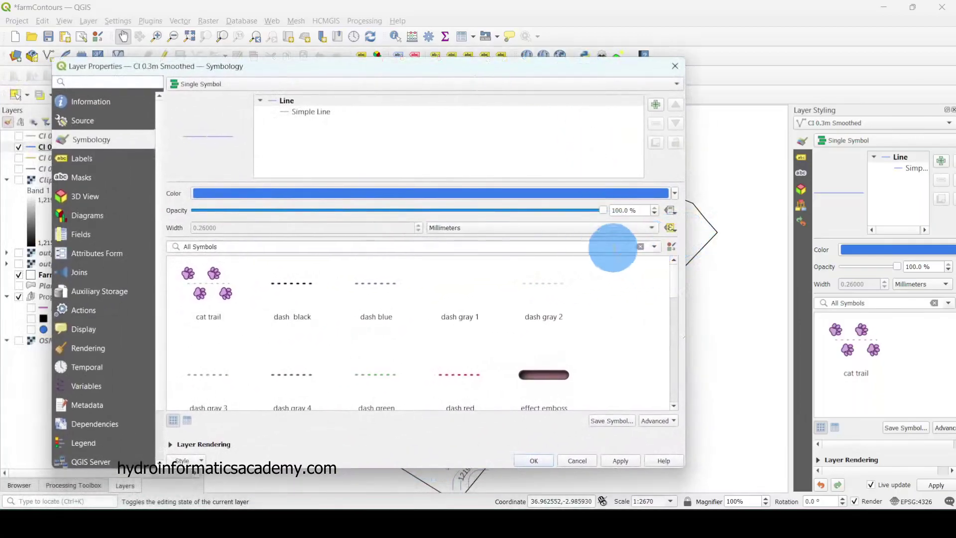
Step: Inspect the data-defined line Width expression, cancel it, then apply and close the properties
{"action": "left_click", "coordinate": [674, 228]}
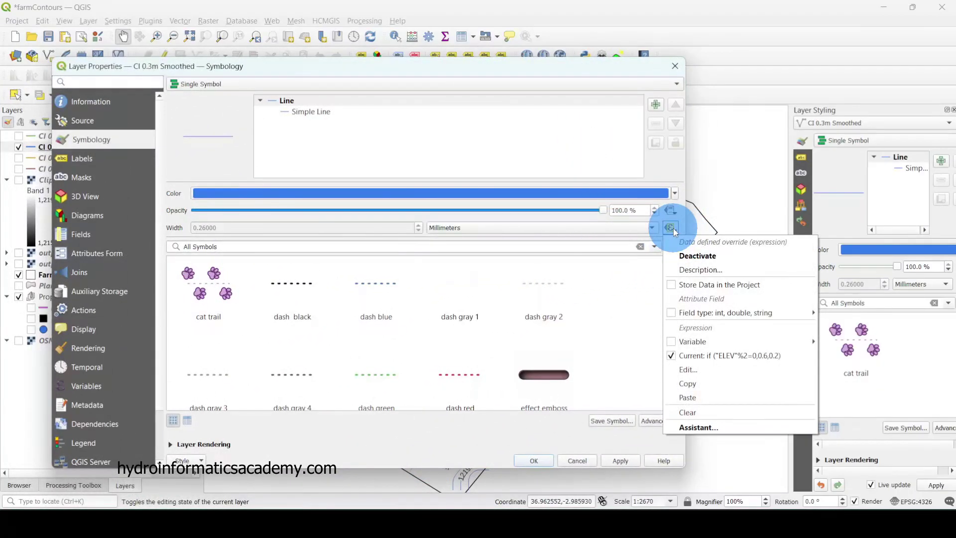
{"action": "left_click", "coordinate": [686, 372]}
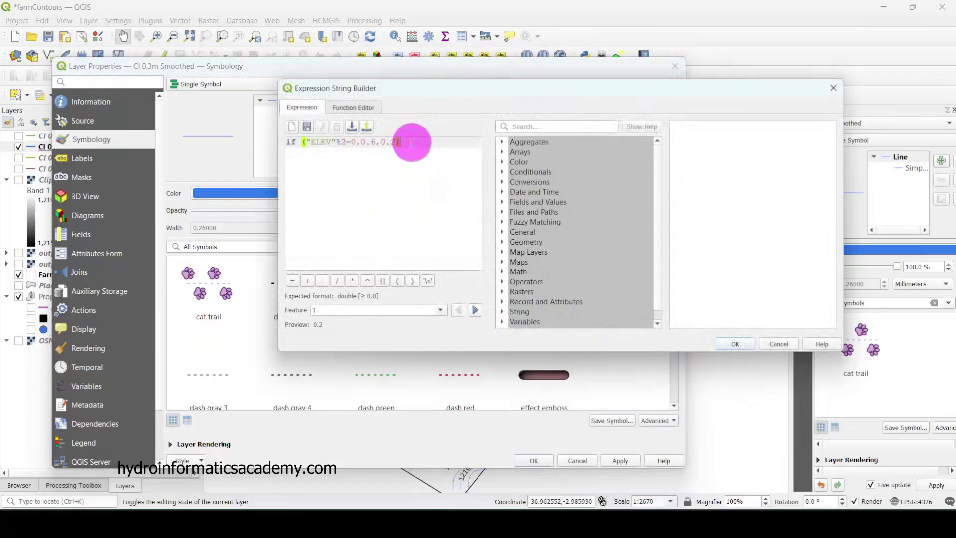
{"action": "left_click_drag", "start_coordinate": [412, 142], "coordinate": [256, 145]}
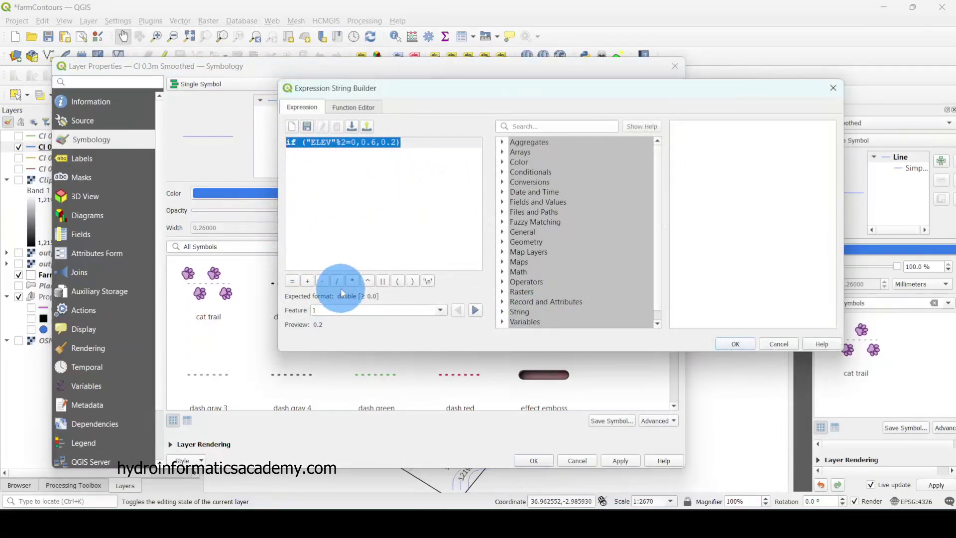
{"action": "left_click_drag", "start_coordinate": [416, 147], "coordinate": [241, 145]}
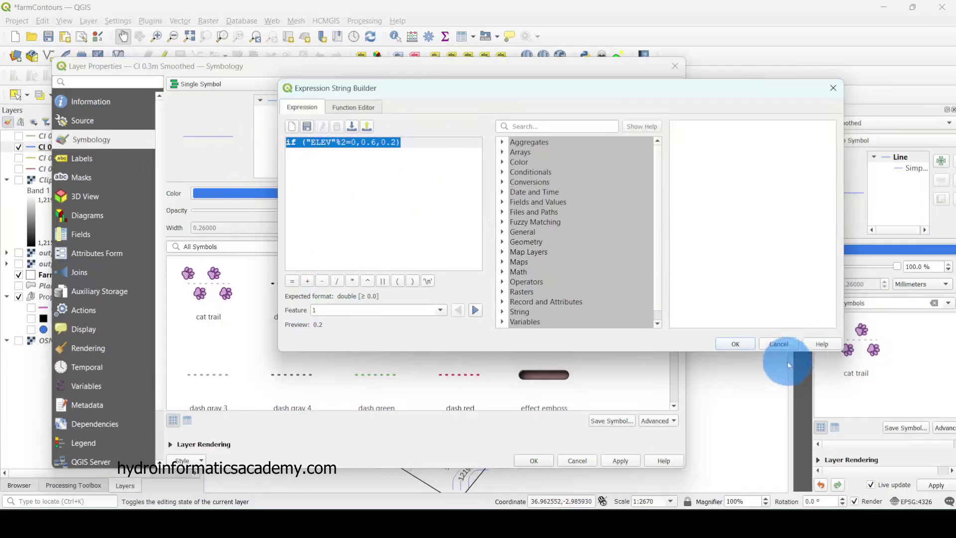
{"action": "left_click", "coordinate": [781, 345]}
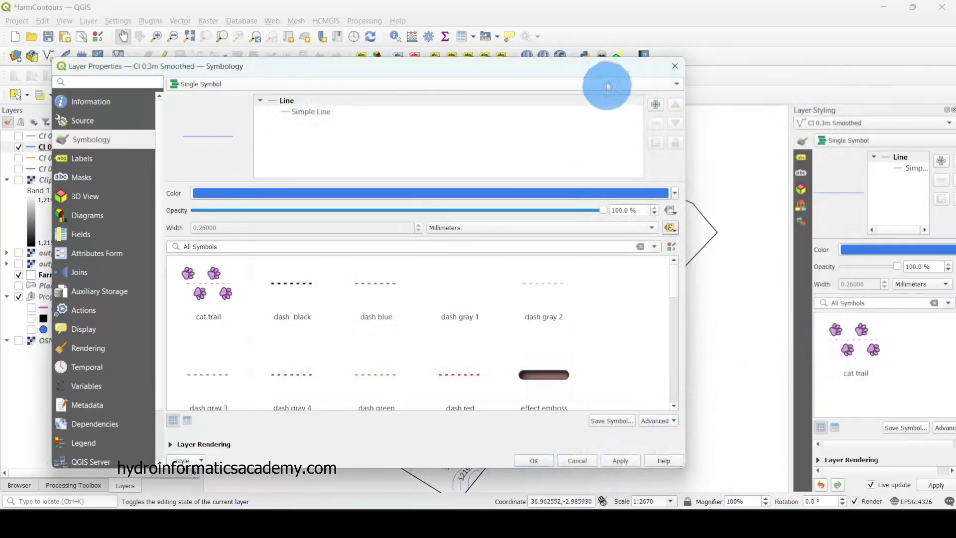
{"action": "left_click_drag", "start_coordinate": [609, 69], "coordinate": [290, 116]}
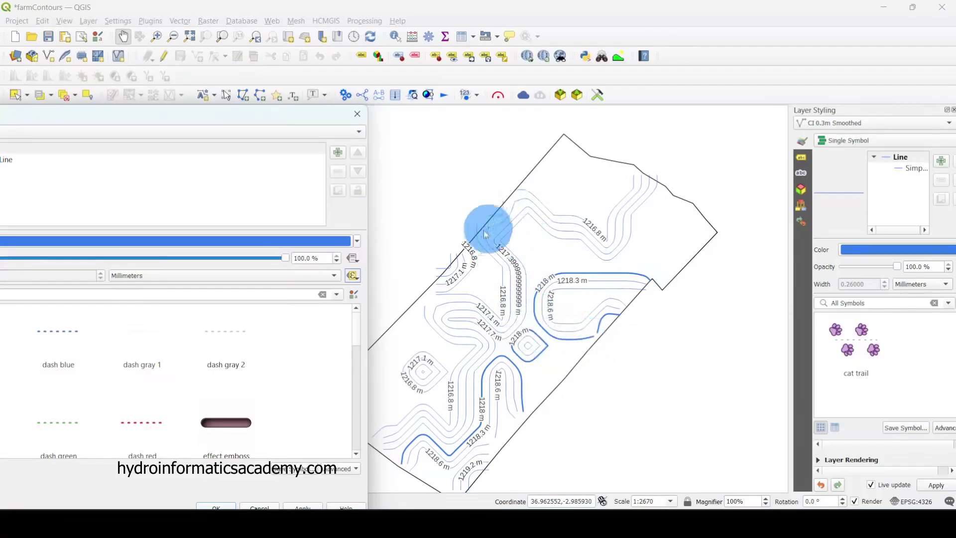
{"action": "left_click_drag", "start_coordinate": [246, 118], "coordinate": [552, 42]}
{"action": "left_click", "coordinate": [614, 447]}
{"action": "left_click", "coordinate": [561, 444]}
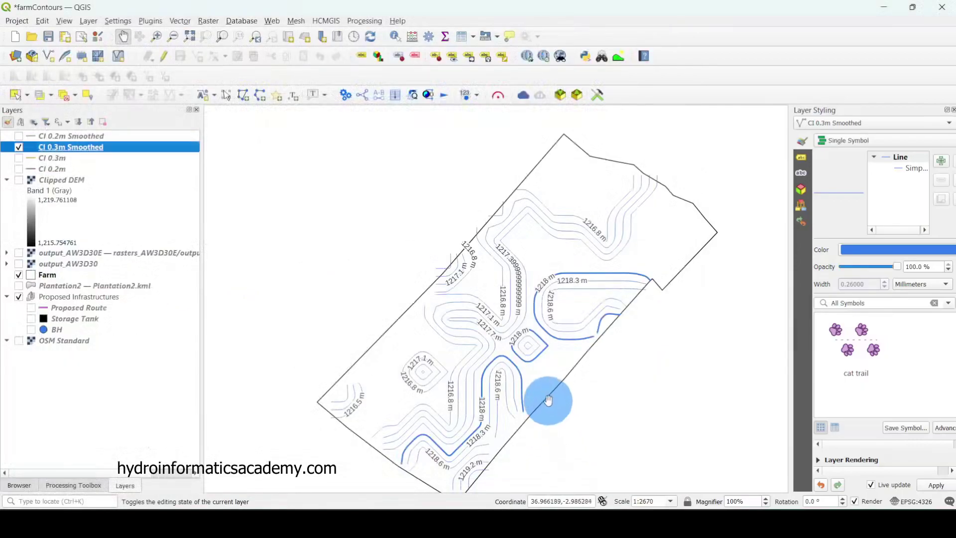
Step: Pan and zoom around the farm map, then turn on the BH borehole layer
{"action": "scroll", "coordinate": [474, 292], "scroll_direction": "down", "scroll_amount": 1}
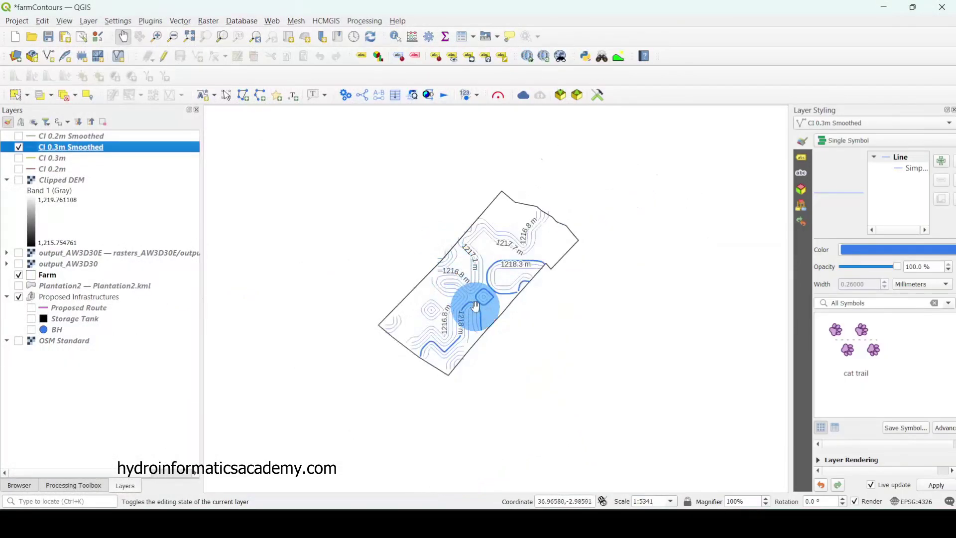
{"action": "scroll", "coordinate": [476, 299], "scroll_direction": "up", "scroll_amount": 1}
{"action": "left_click_drag", "start_coordinate": [653, 376], "coordinate": [572, 284]}
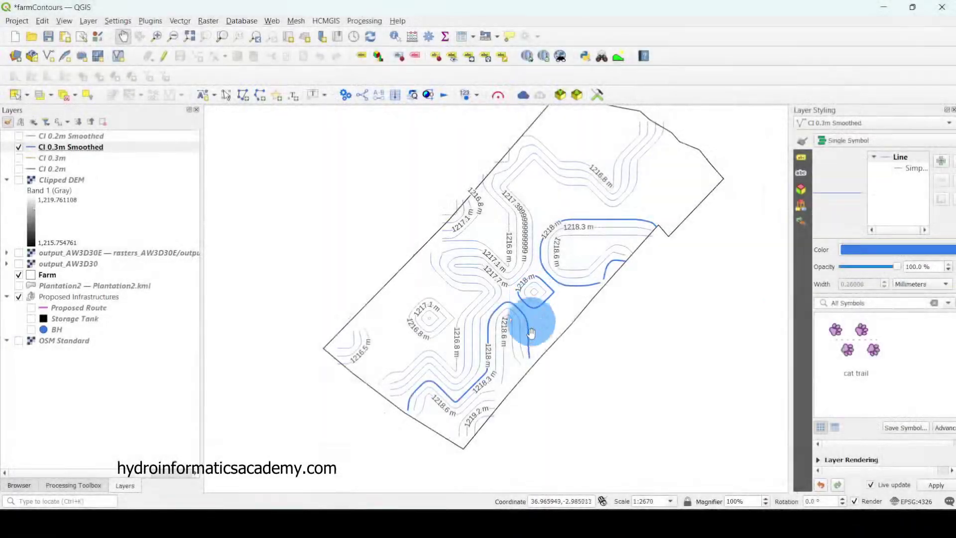
{"action": "scroll", "coordinate": [532, 342], "scroll_direction": "up", "scroll_amount": 3}
{"action": "scroll", "coordinate": [531, 339], "scroll_direction": "down", "scroll_amount": 1}
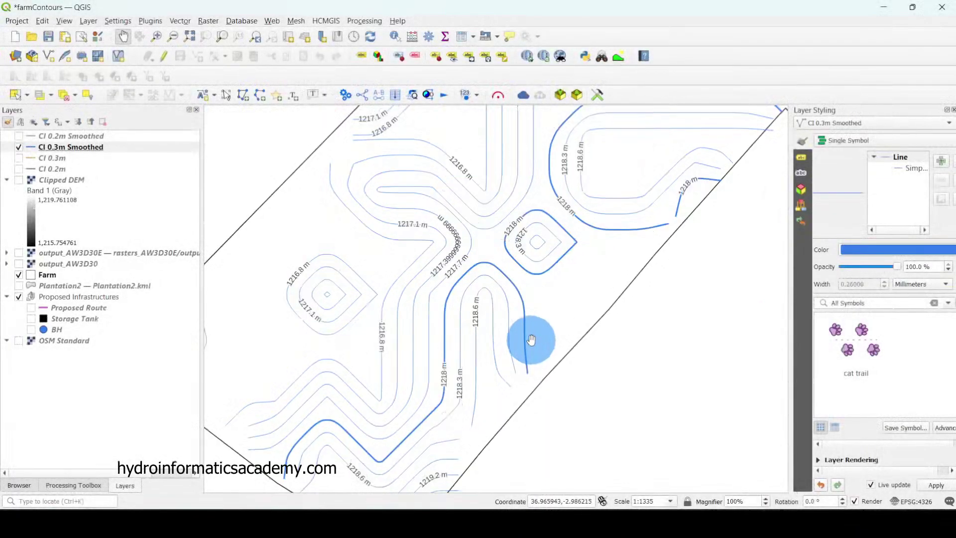
{"action": "scroll", "coordinate": [619, 348], "scroll_direction": "down", "scroll_amount": 1}
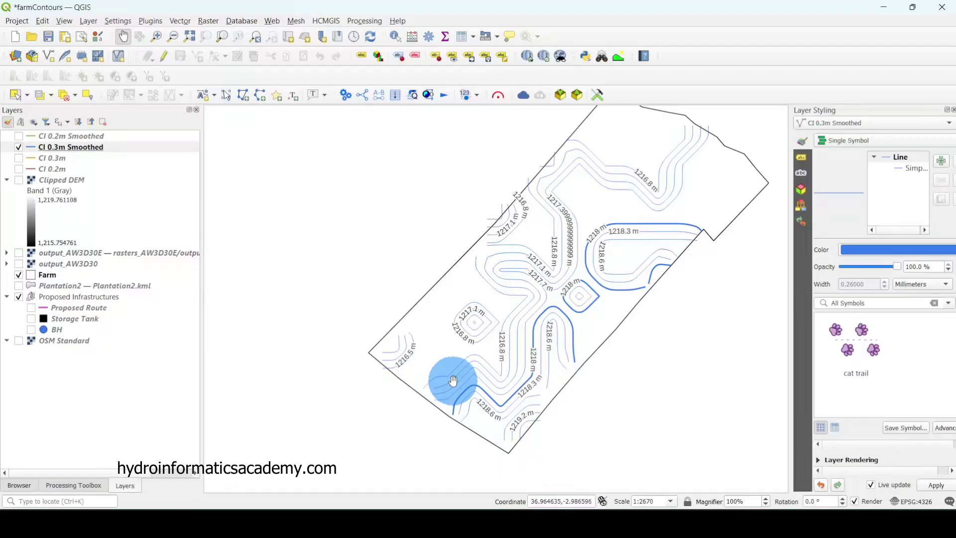
{"action": "left_click", "coordinate": [31, 330]}
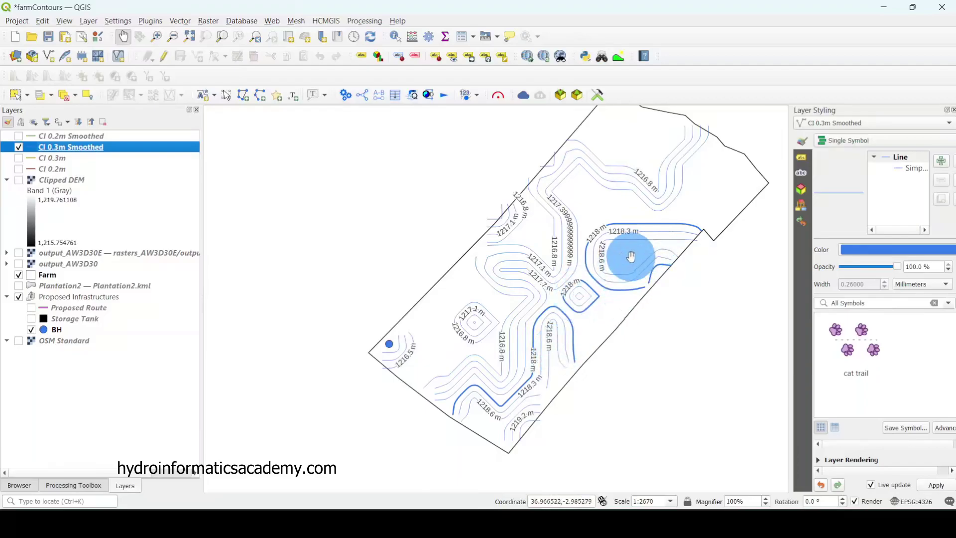
Step: Zoom in and out on the map to inspect the storage tank beside the borehole
{"action": "scroll", "coordinate": [631, 260], "scroll_direction": "up", "scroll_amount": 1}
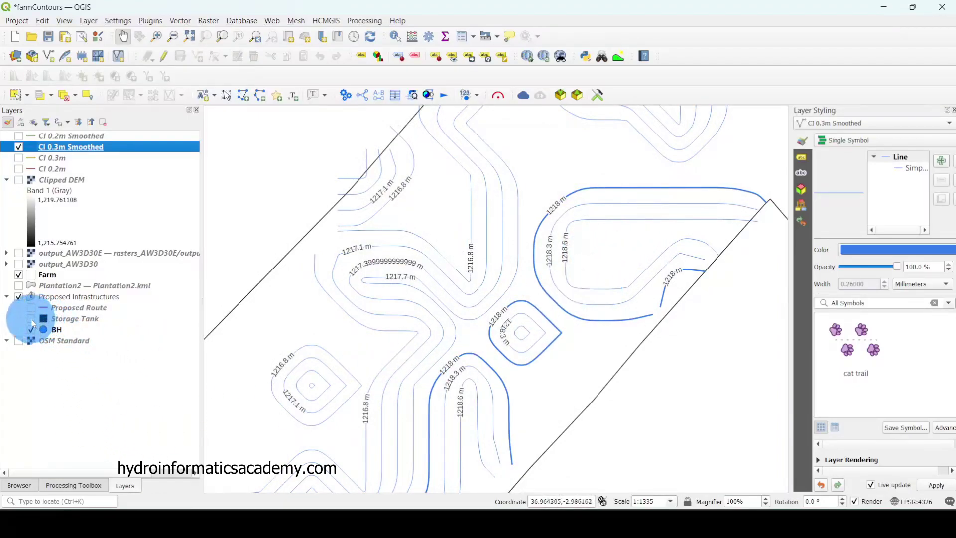
{"action": "scroll", "coordinate": [608, 250], "scroll_direction": "down", "scroll_amount": 1}
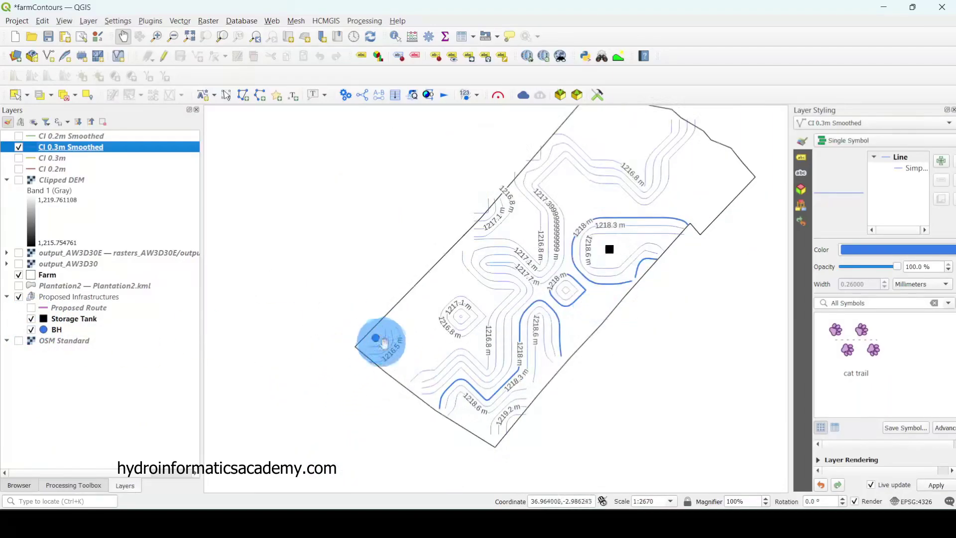
{"action": "scroll", "coordinate": [635, 251], "scroll_direction": "up", "scroll_amount": 1}
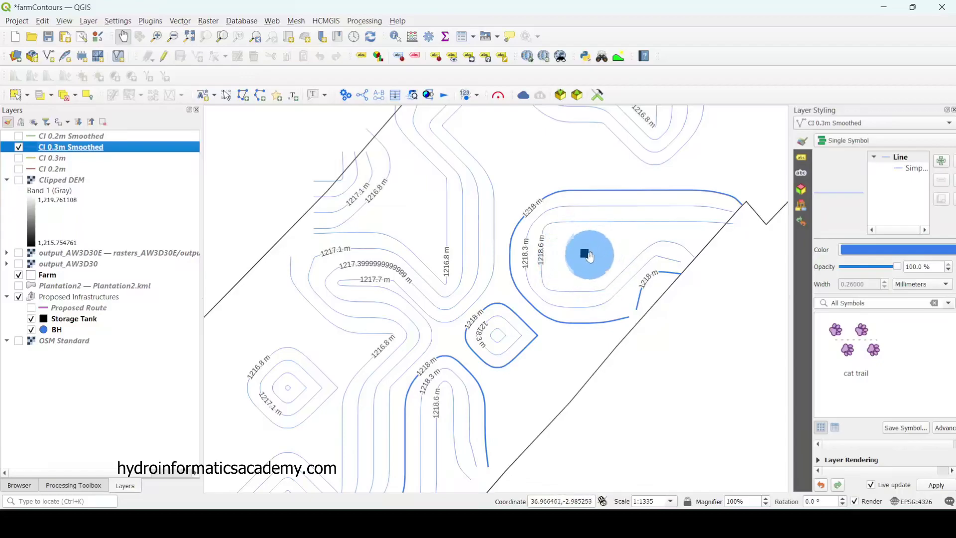
{"action": "scroll", "coordinate": [589, 254], "scroll_direction": "down", "scroll_amount": 1}
{"action": "scroll", "coordinate": [599, 231], "scroll_direction": "up", "scroll_amount": 1}
{"action": "scroll", "coordinate": [599, 235], "scroll_direction": "down", "scroll_amount": 1}
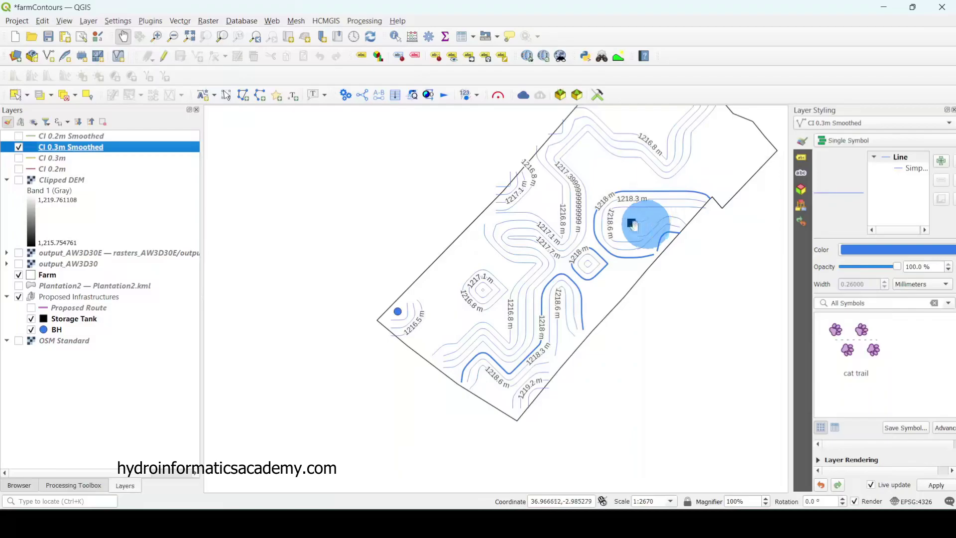
Step: Turn on the Proposed Route layer, inspect it, then show A4 Farm Contour.pdf in Acrobat
{"action": "left_click", "coordinate": [32, 309]}
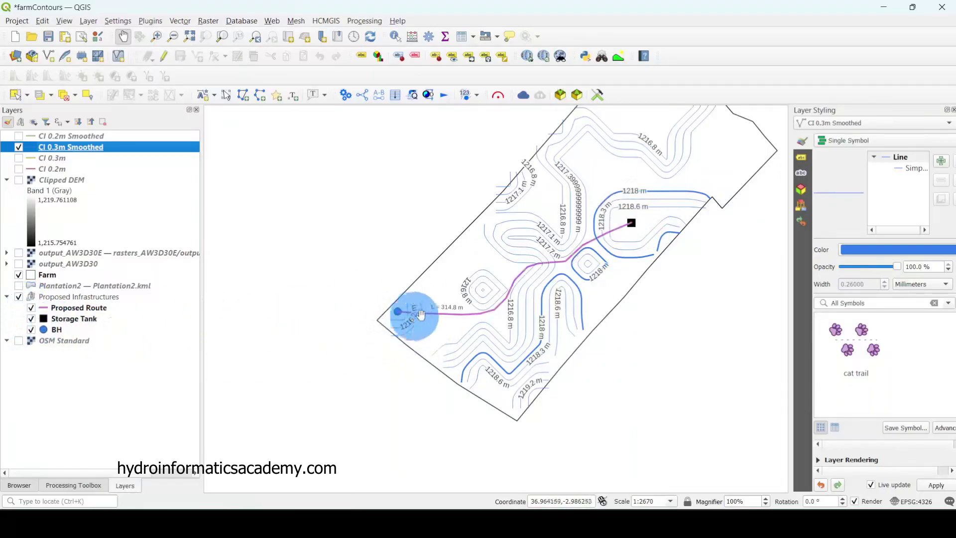
{"action": "left_click_drag", "start_coordinate": [427, 324], "coordinate": [408, 342]}
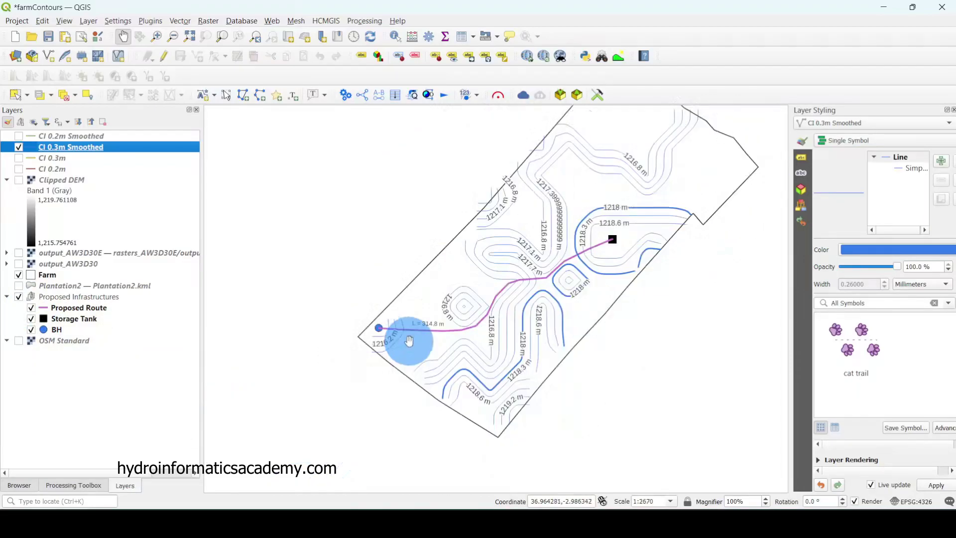
{"action": "scroll", "coordinate": [454, 330], "scroll_direction": "up", "scroll_amount": 1}
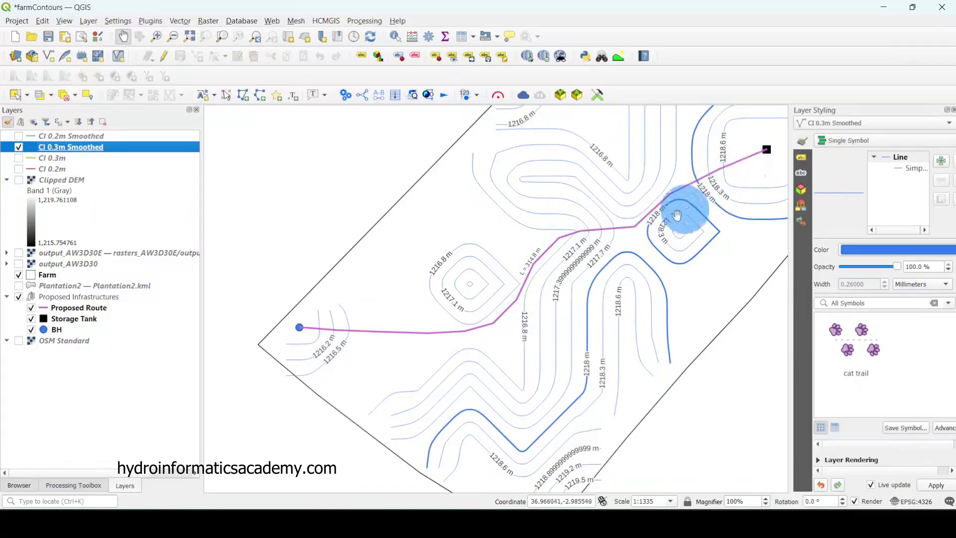
{"action": "scroll", "coordinate": [687, 207], "scroll_direction": "down", "scroll_amount": 1}
{"action": "scroll", "coordinate": [709, 187], "scroll_direction": "up", "scroll_amount": 2}
{"action": "scroll", "coordinate": [573, 219], "scroll_direction": "down", "scroll_amount": 2}
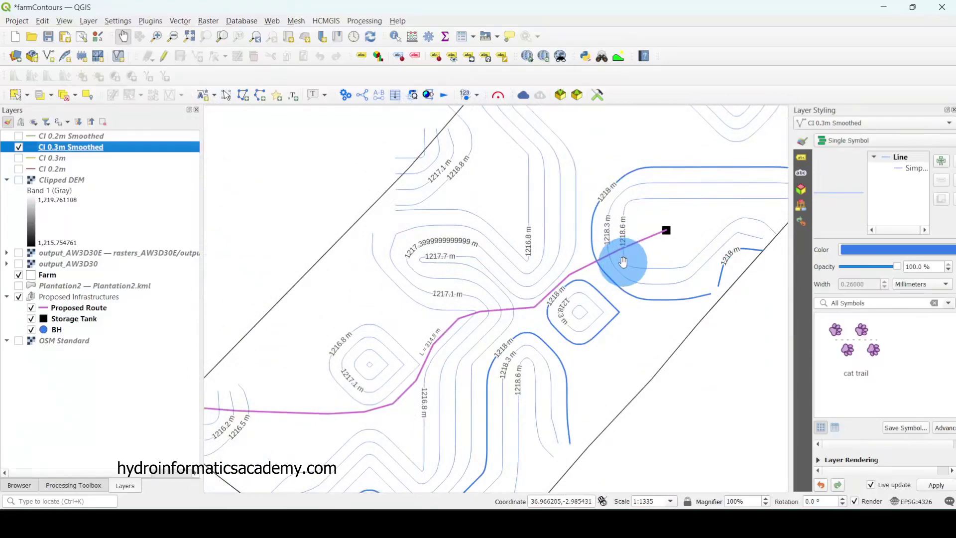
{"action": "scroll", "coordinate": [545, 293], "scroll_direction": "down", "scroll_amount": 1}
{"action": "scroll", "coordinate": [480, 338], "scroll_direction": "up", "scroll_amount": 1}
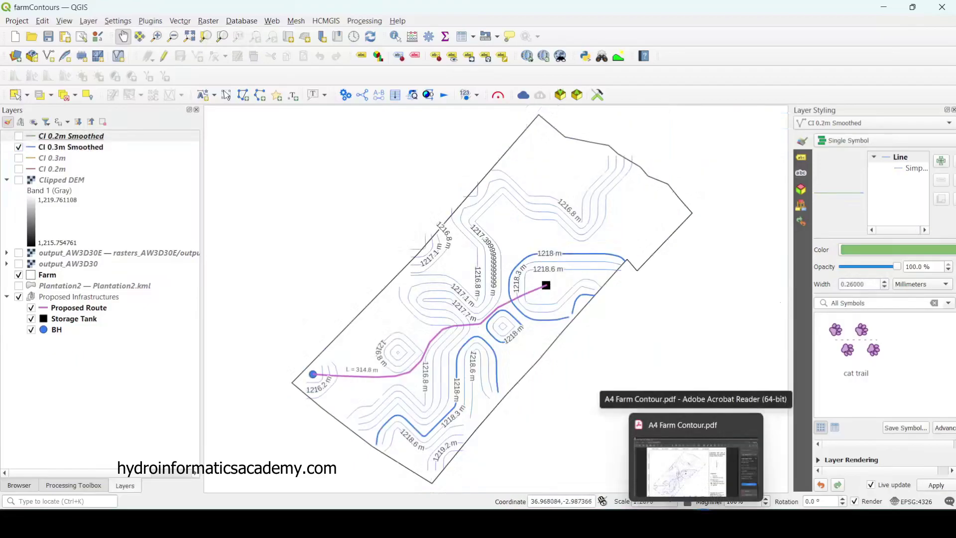
{"action": "left_click", "coordinate": [697, 459]}
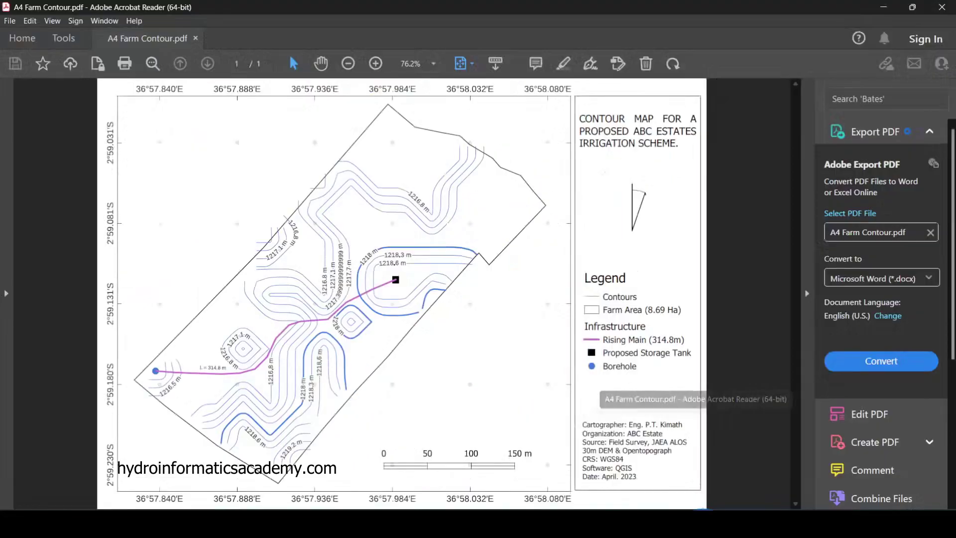